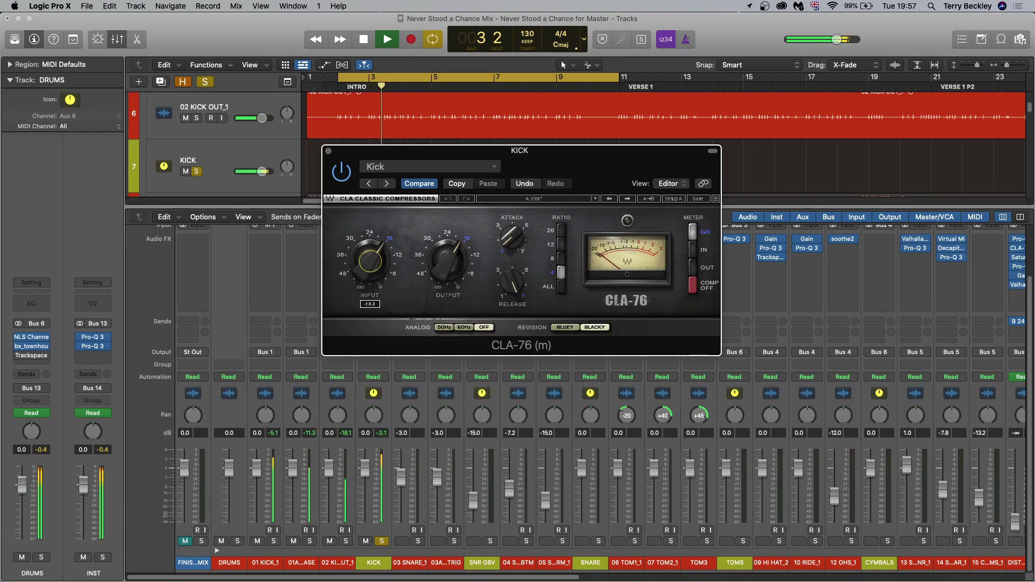
- Set the CLA-76 compressor's ratio to 12 on the KICK bus and stop playback
{"action": "left_click", "coordinate": [561, 245]}
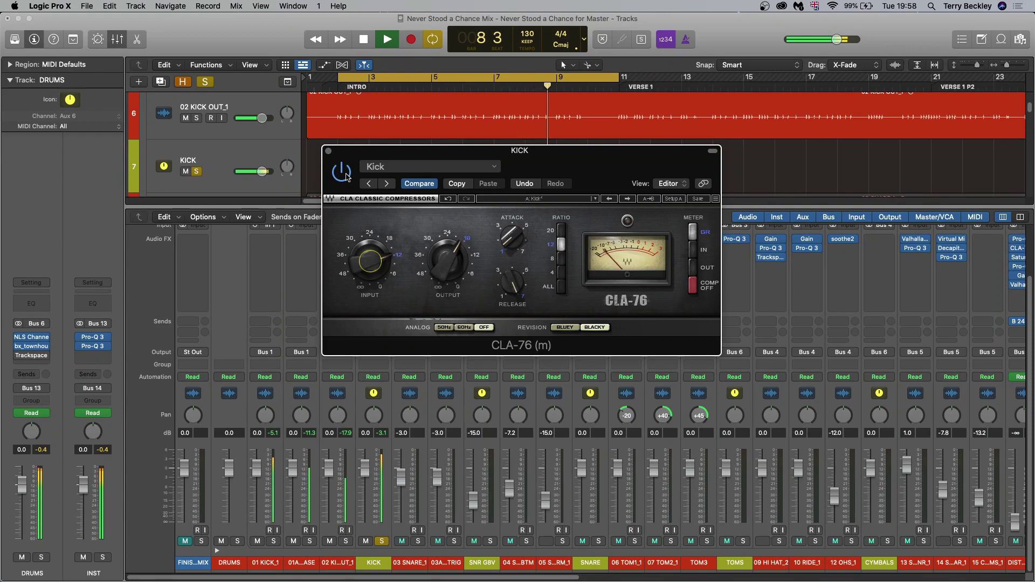
{"action": "key", "text": "space"}
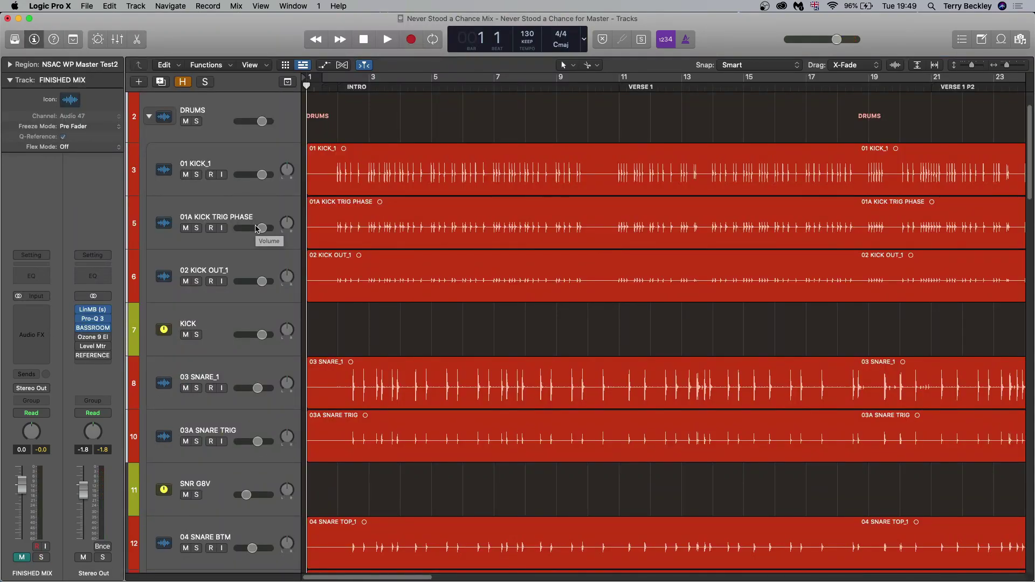
- Show the mixer and review the 01 KICK_1, 01A KICK TRIG PHASE, 02 KICK OUT_1 and KICK channel strips
{"action": "key", "text": "x"}
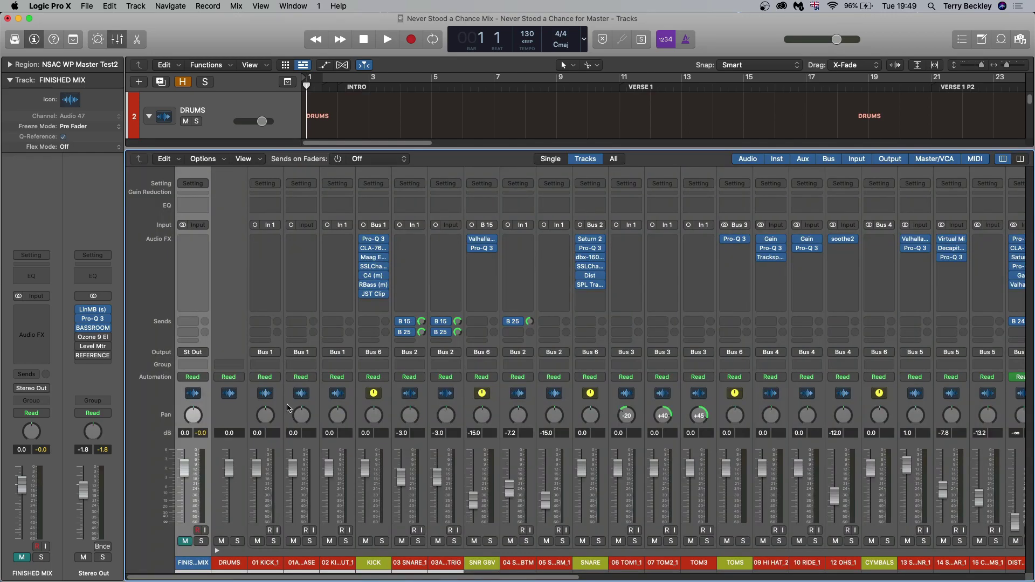
{"action": "left_click", "coordinate": [276, 402]}
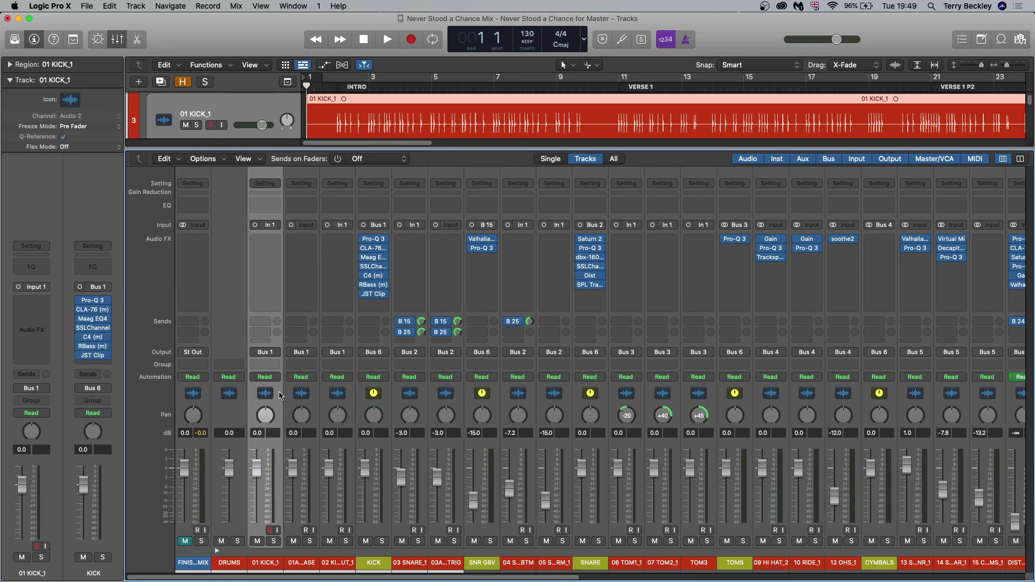
{"action": "left_click", "coordinate": [319, 400]}
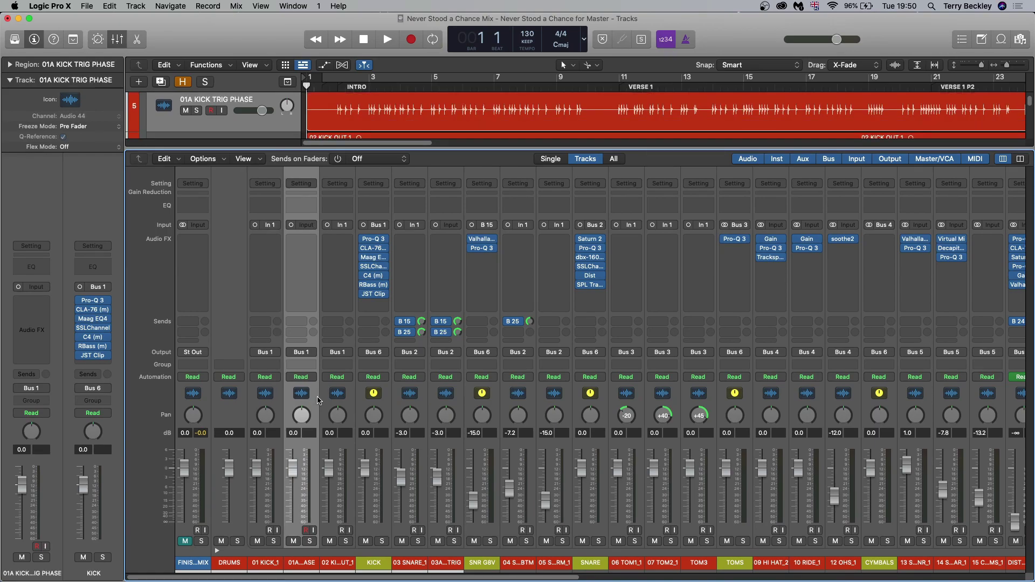
{"action": "left_click", "coordinate": [348, 400]}
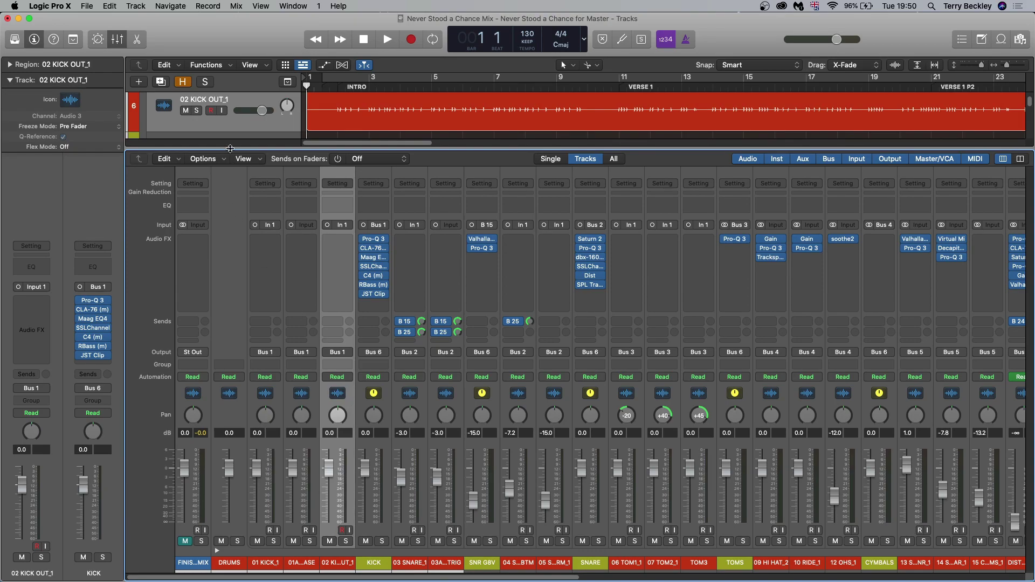
{"action": "left_click", "coordinate": [388, 404]}
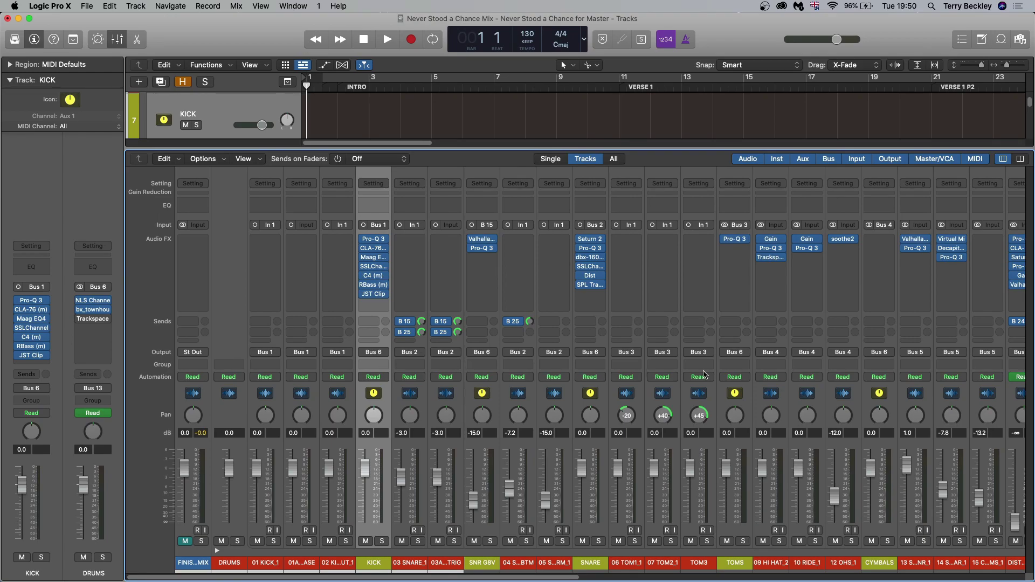
- Inspect the NLS Channel and bx_townhouse Buss Compressor settings on the DRUMS bus
{"action": "scroll", "coordinate": [704, 372], "scroll_direction": "right", "scroll_amount": 10}
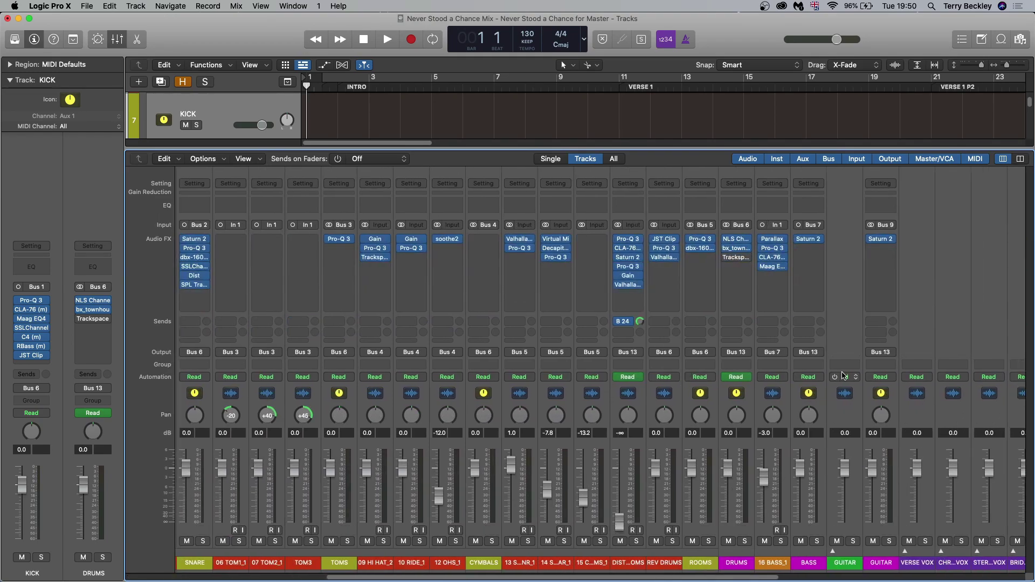
{"action": "left_click", "coordinate": [734, 276]}
{"action": "scroll", "coordinate": [735, 277], "scroll_direction": "right", "scroll_amount": 2}
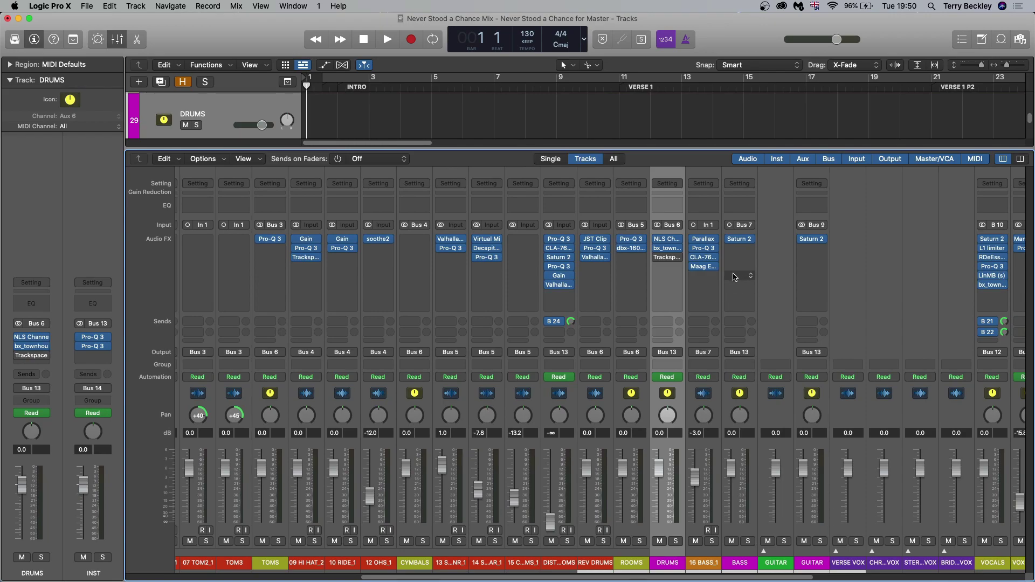
{"action": "left_click", "coordinate": [668, 241]}
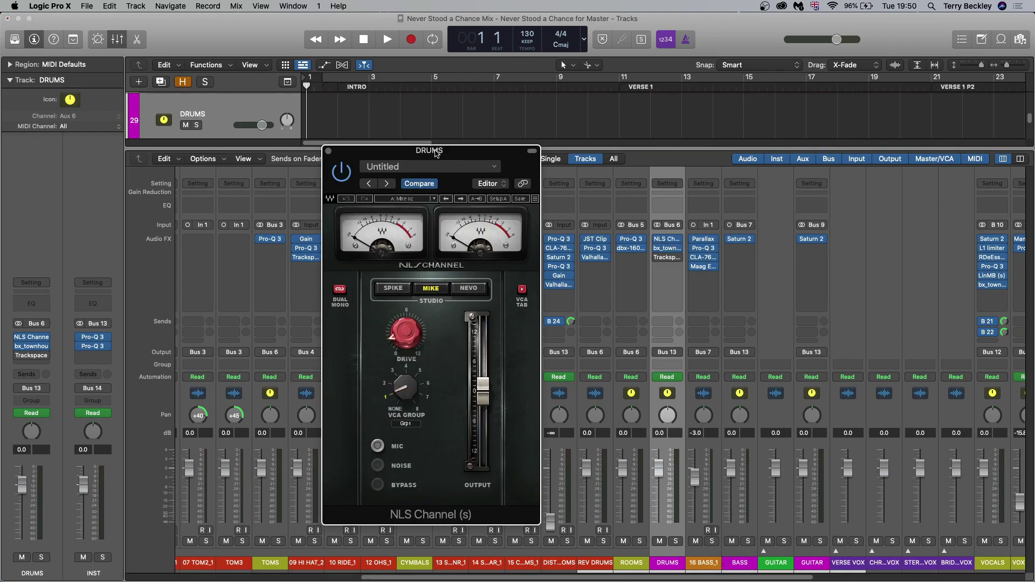
{"action": "left_click_drag", "start_coordinate": [436, 152], "coordinate": [270, 106]}
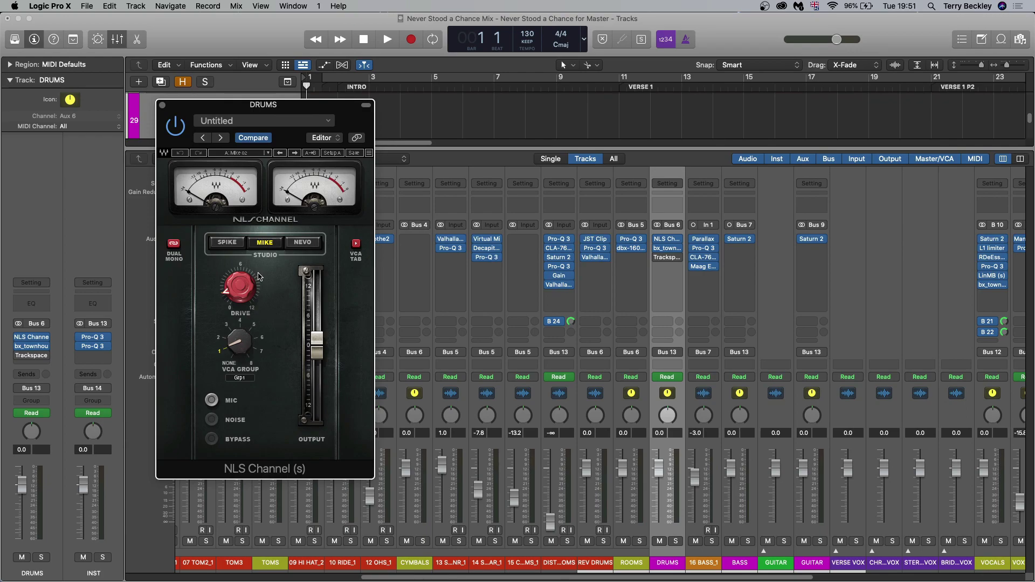
{"action": "left_click", "coordinate": [667, 248]}
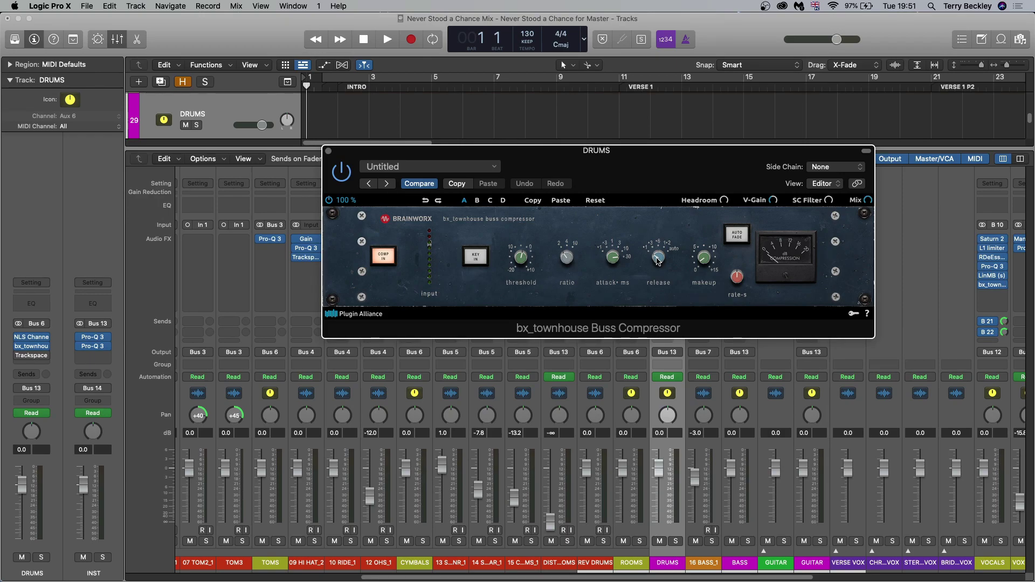
{"action": "left_click", "coordinate": [328, 155]}
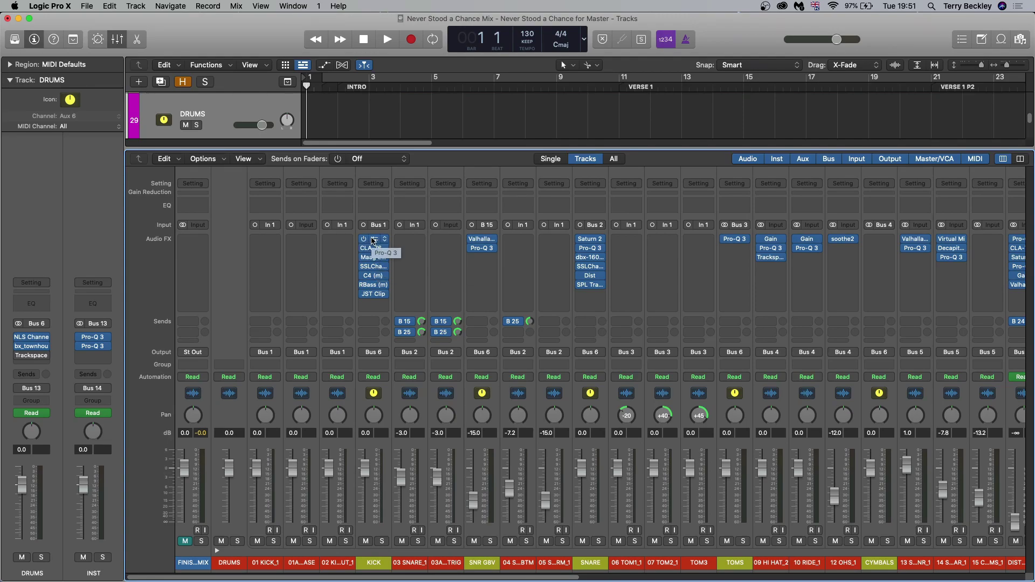
- Inspect the Pro-Q 3, CLA-76 and Maag EQ4 settings on the KICK bus
{"action": "left_click", "coordinate": [374, 241]}
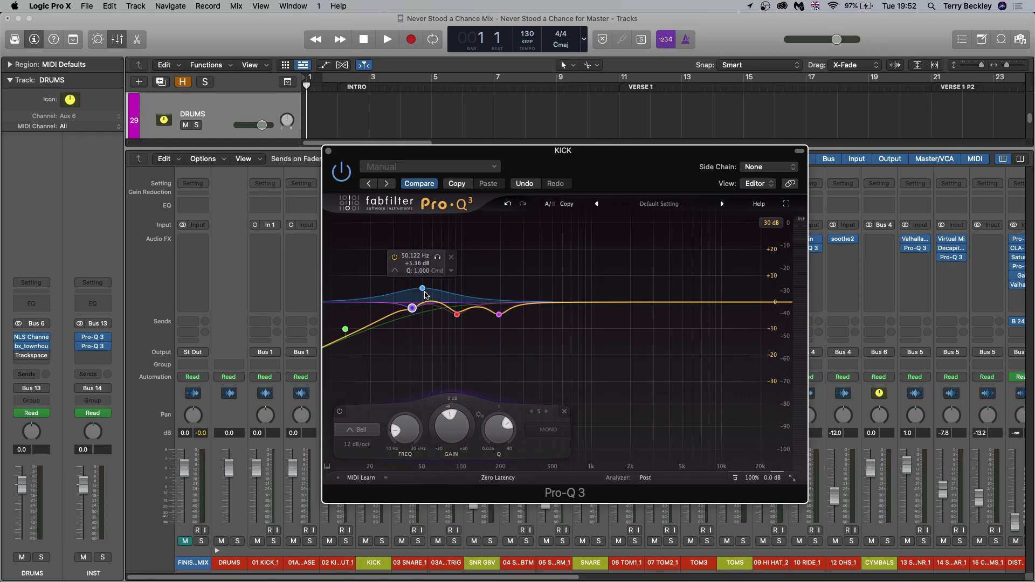
{"action": "left_click", "coordinate": [374, 250]}
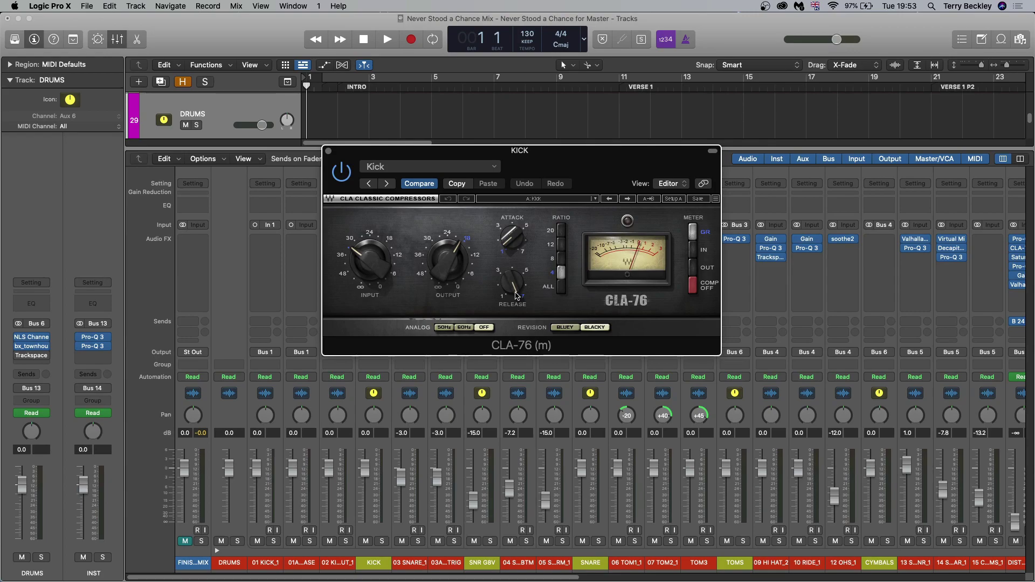
{"action": "left_click", "coordinate": [328, 152]}
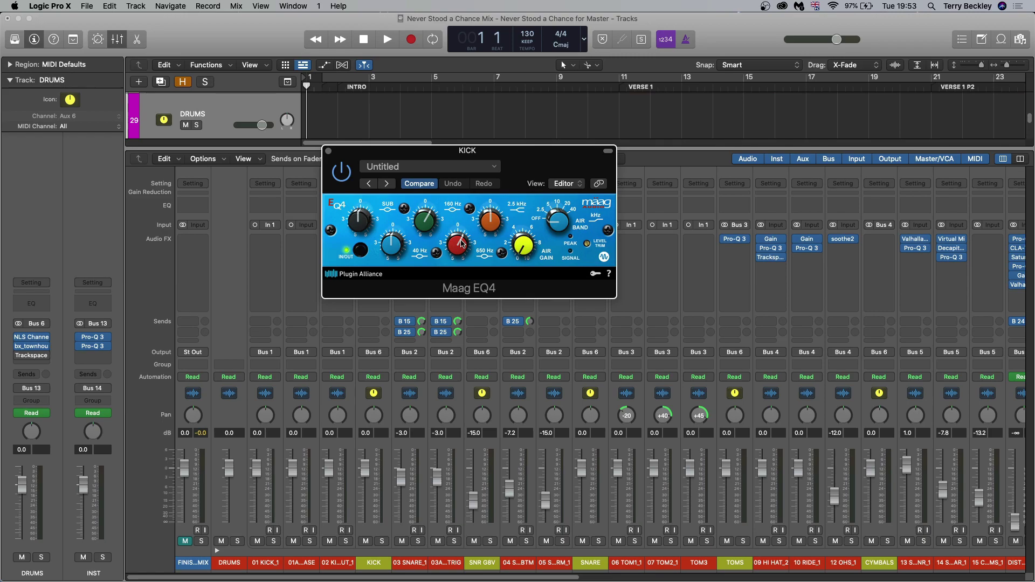
{"action": "left_click", "coordinate": [329, 151]}
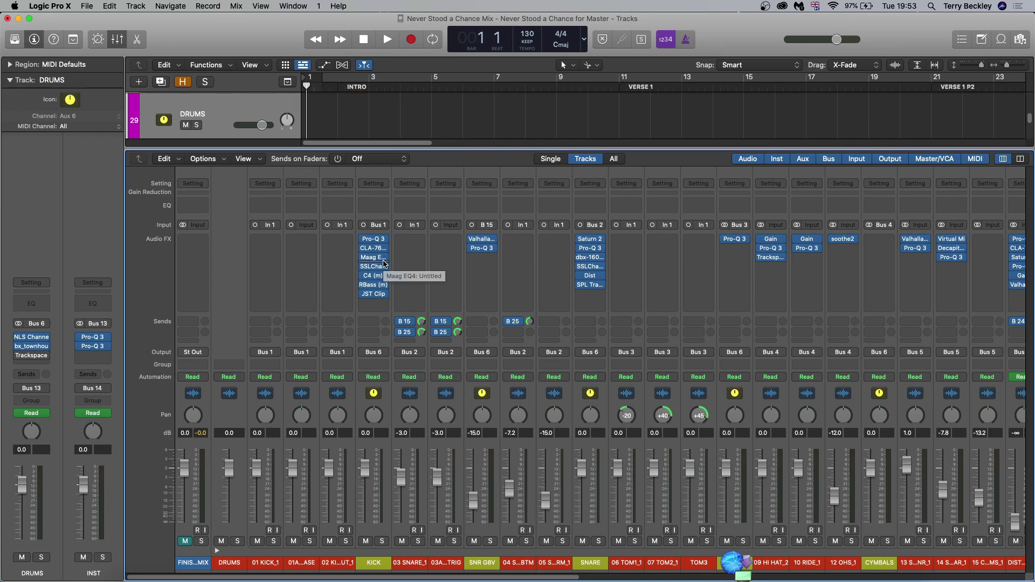
- Inspect the SSLChannel strip and the C4 multiband processor on the KICK bus
{"action": "left_click", "coordinate": [377, 266]}
{"action": "left_click_drag", "start_coordinate": [529, 89], "coordinate": [529, 80]}
{"action": "mouse_move", "coordinate": [420, 326]}
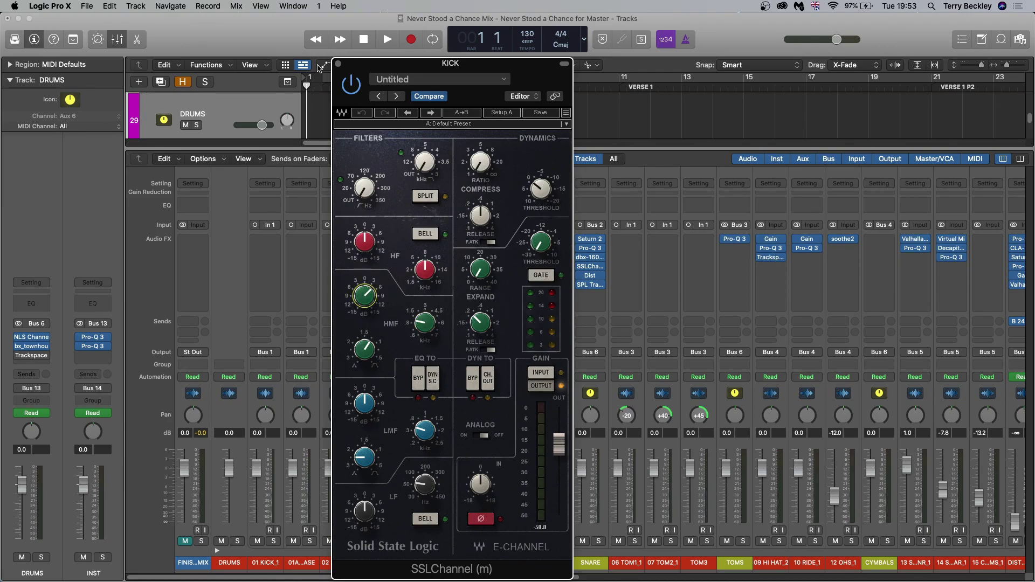
{"action": "left_click", "coordinate": [338, 65]}
{"action": "left_click", "coordinate": [373, 276]}
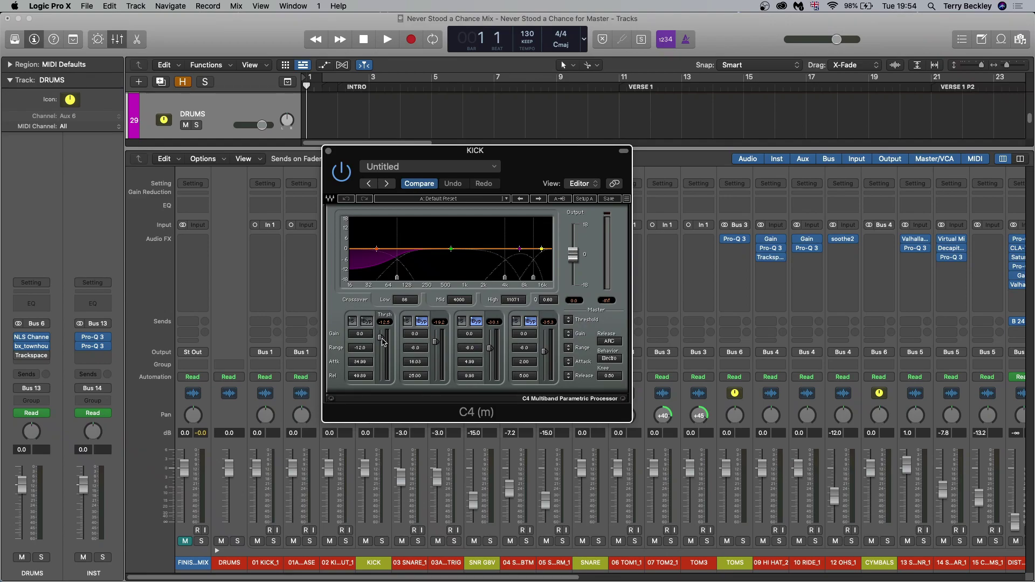
{"action": "left_click", "coordinate": [328, 152]}
- Inspect the RBass and JST Clip settings at the end of the KICK bus chain
{"action": "left_click", "coordinate": [373, 289]}
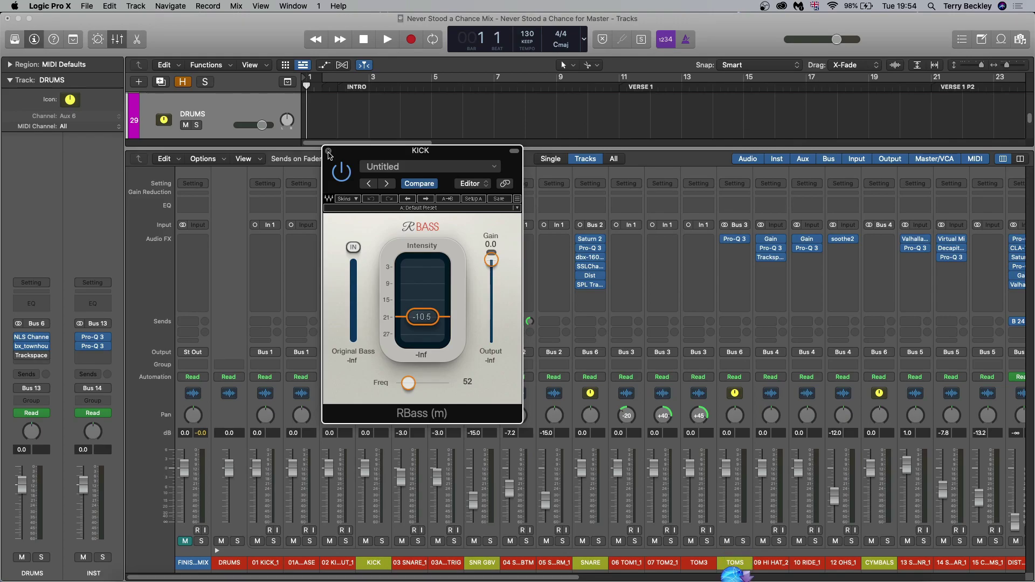
{"action": "left_click", "coordinate": [328, 151]}
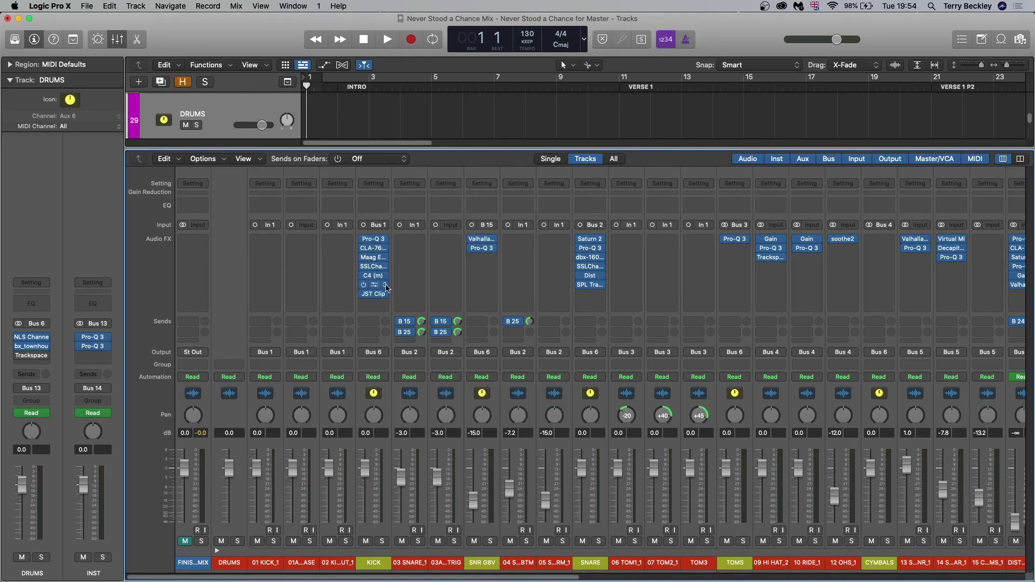
{"action": "left_click", "coordinate": [375, 295]}
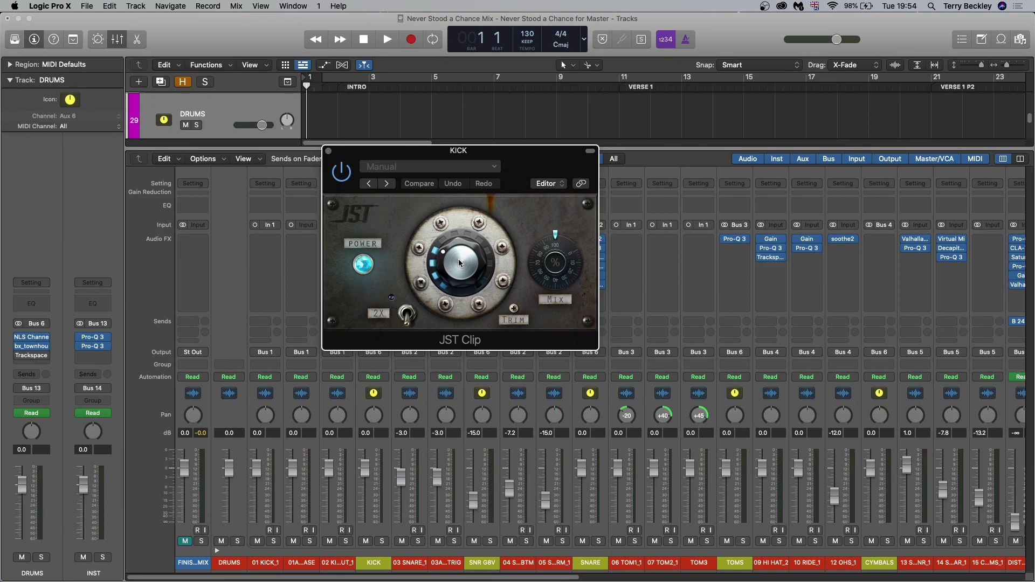
{"action": "left_click", "coordinate": [329, 152]}
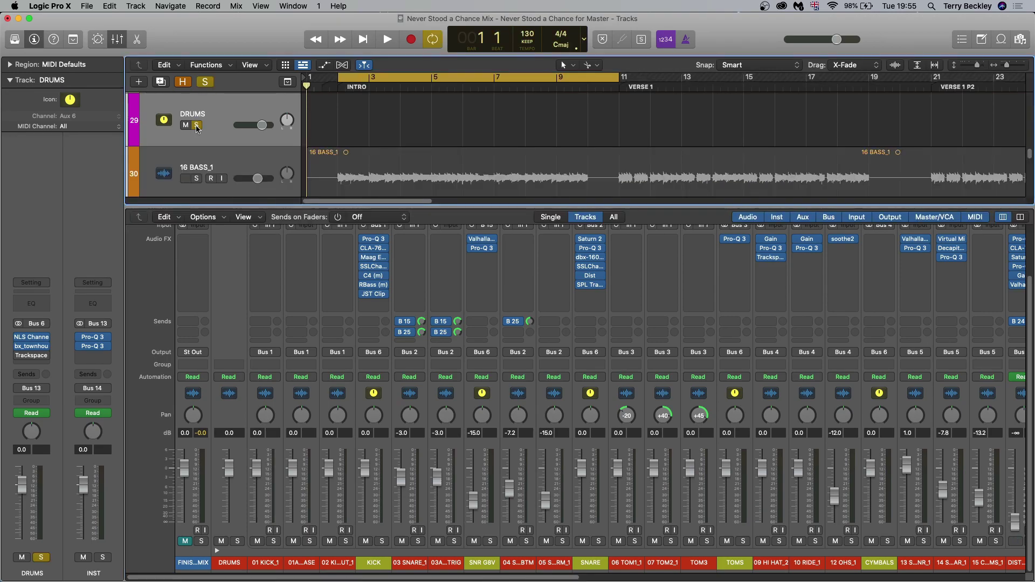
- Listen to the soloed DRUMS bus over the start of the looped intro, and stop playback
{"action": "key", "text": "space"}
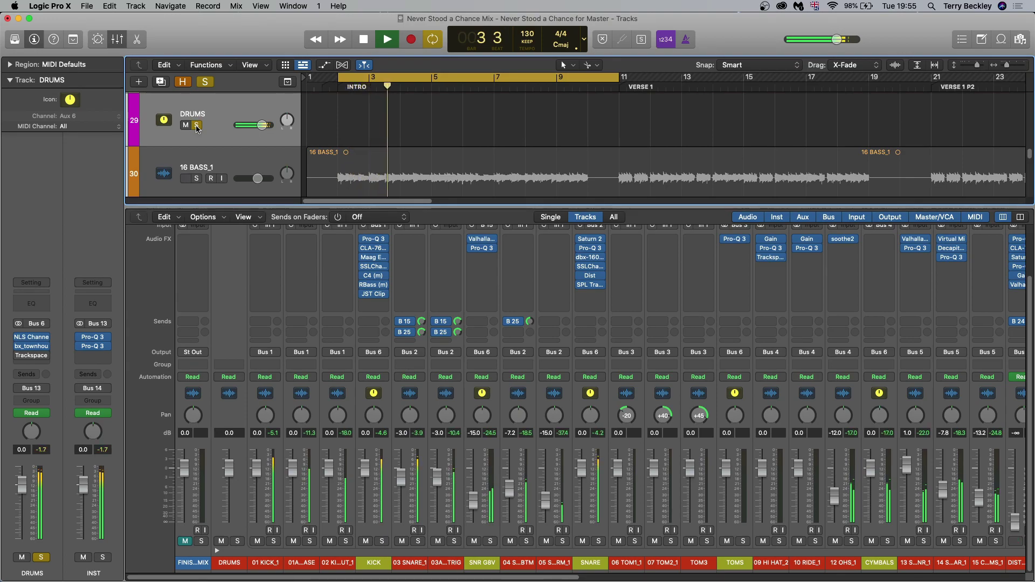
{"action": "key", "text": "space"}
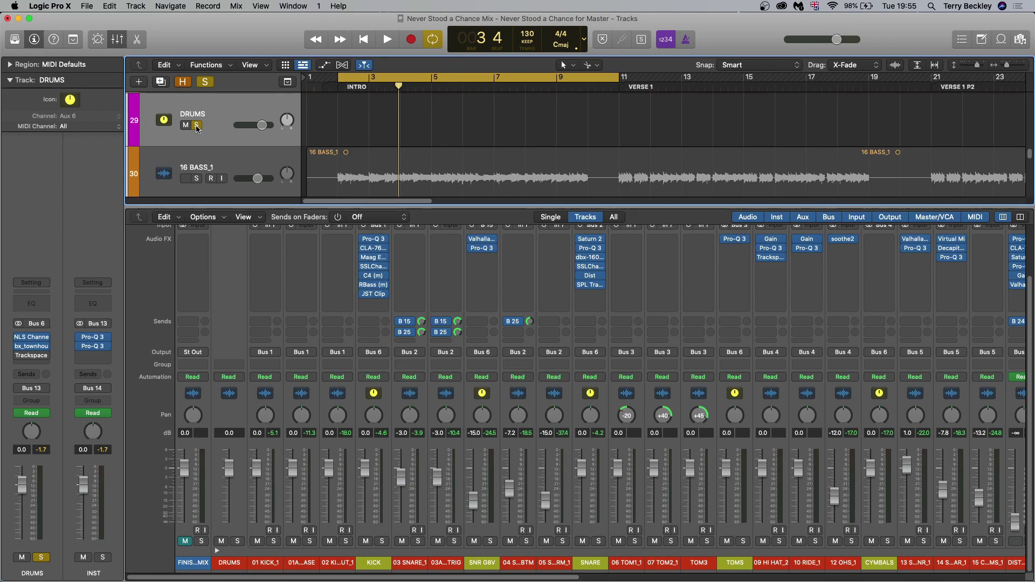
- Open Pro-Q 3 on the soloed KICK bus and audition its 50 Hz boost band alone during playback
{"action": "left_click", "coordinate": [374, 240]}
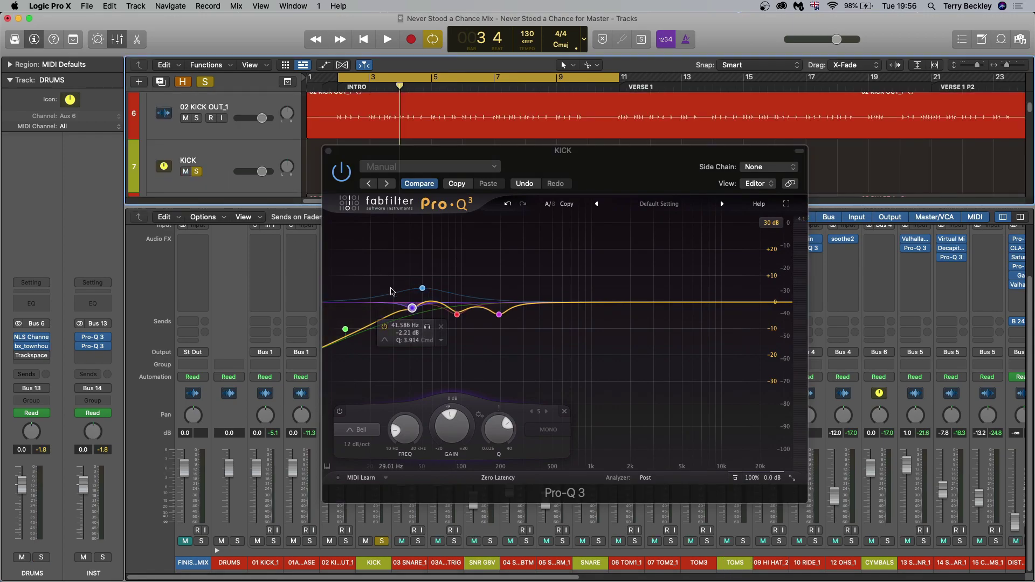
{"action": "key", "text": "space"}
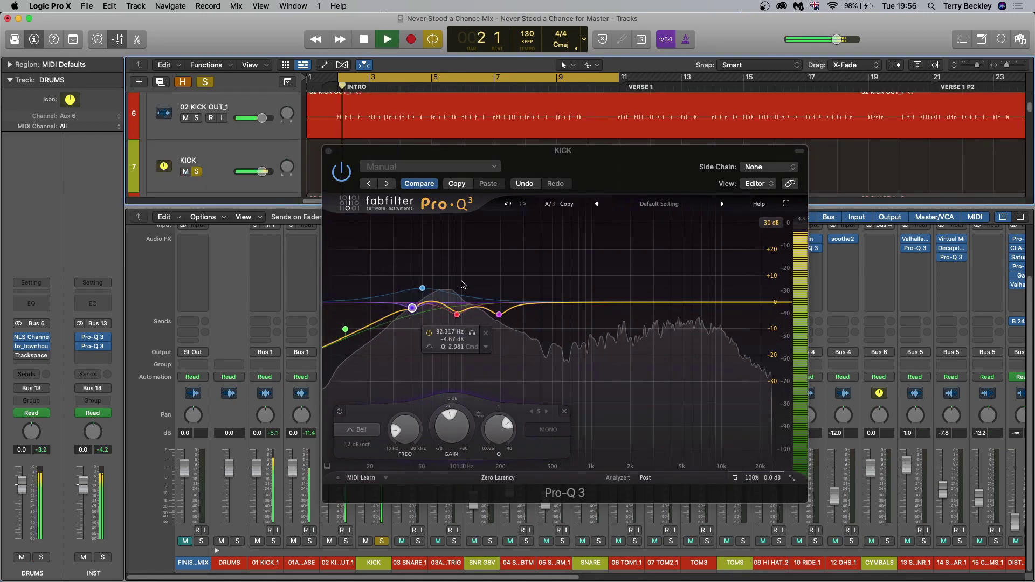
{"action": "left_click", "coordinate": [438, 257]}
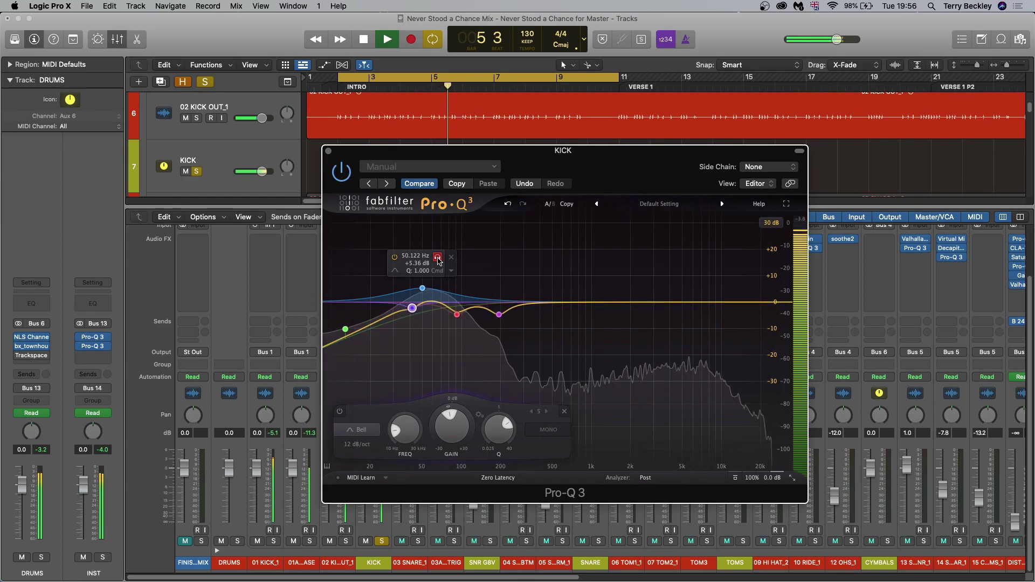
{"action": "key", "text": "space"}
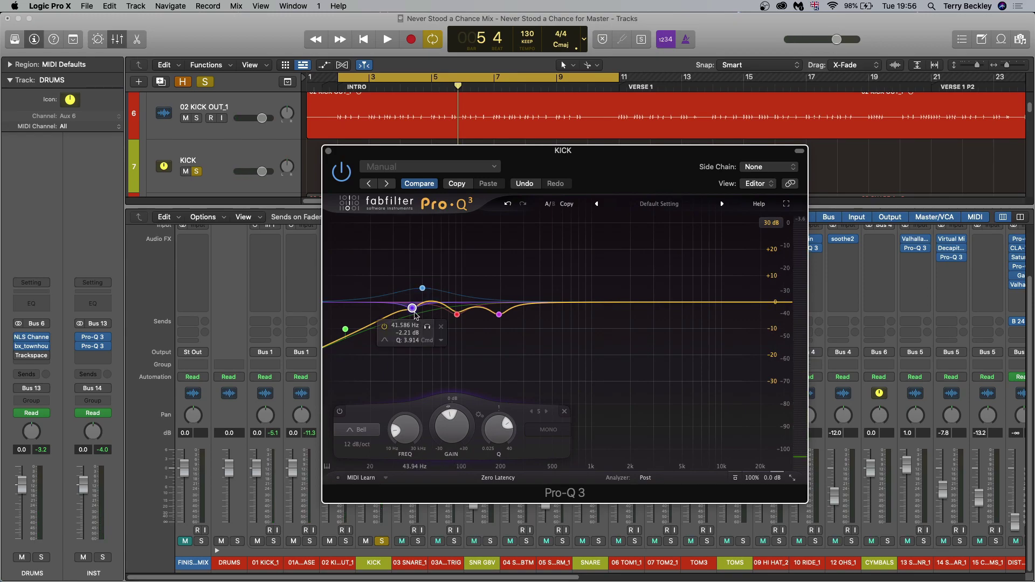
- Audition the Pro-Q 3 cut bands around 42, 92 and 194 Hz one at a time during playback, and stop
{"action": "key", "text": "space"}
{"action": "left_click", "coordinate": [427, 328]}
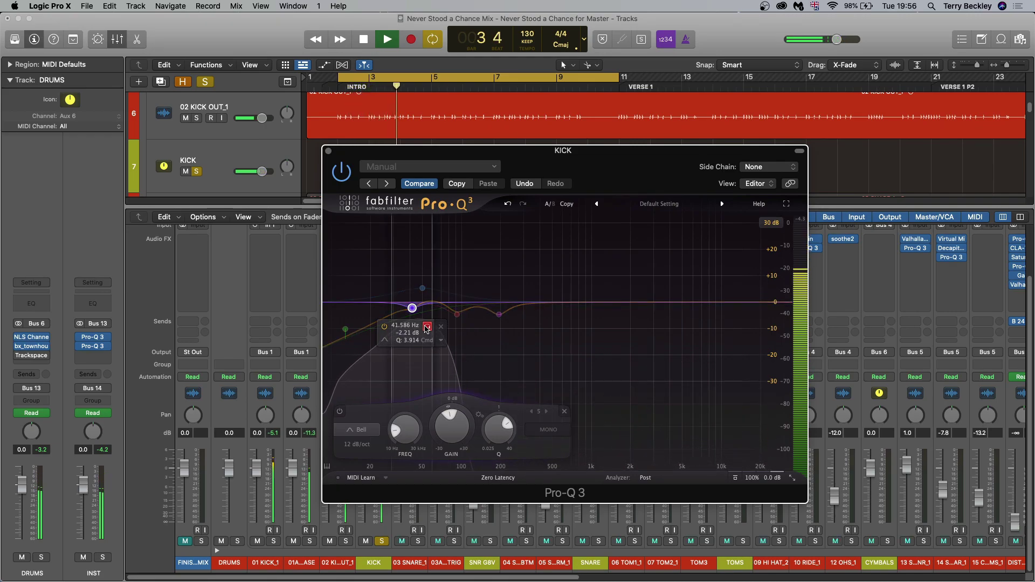
{"action": "left_click", "coordinate": [427, 327]}
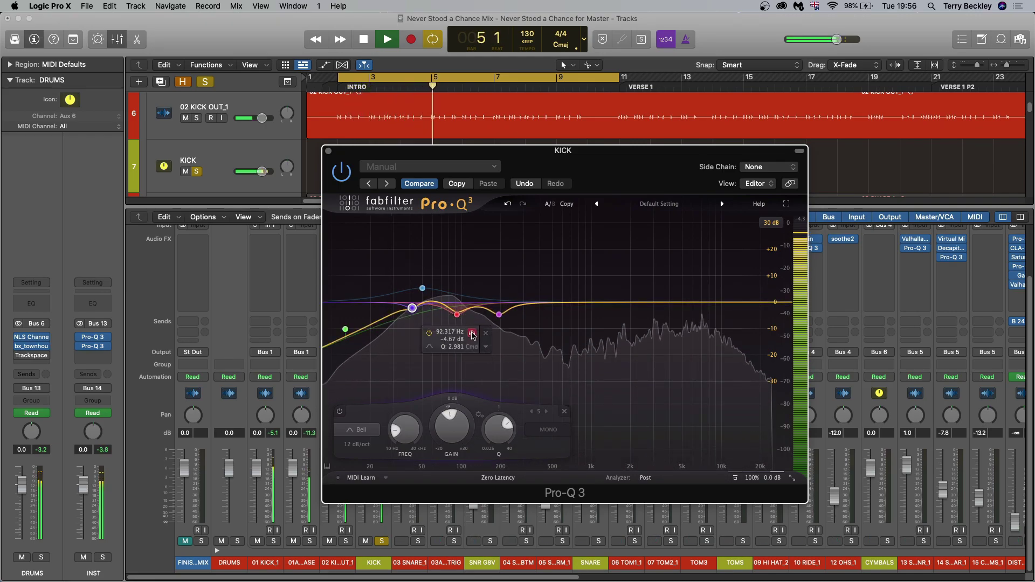
{"action": "left_click", "coordinate": [473, 334]}
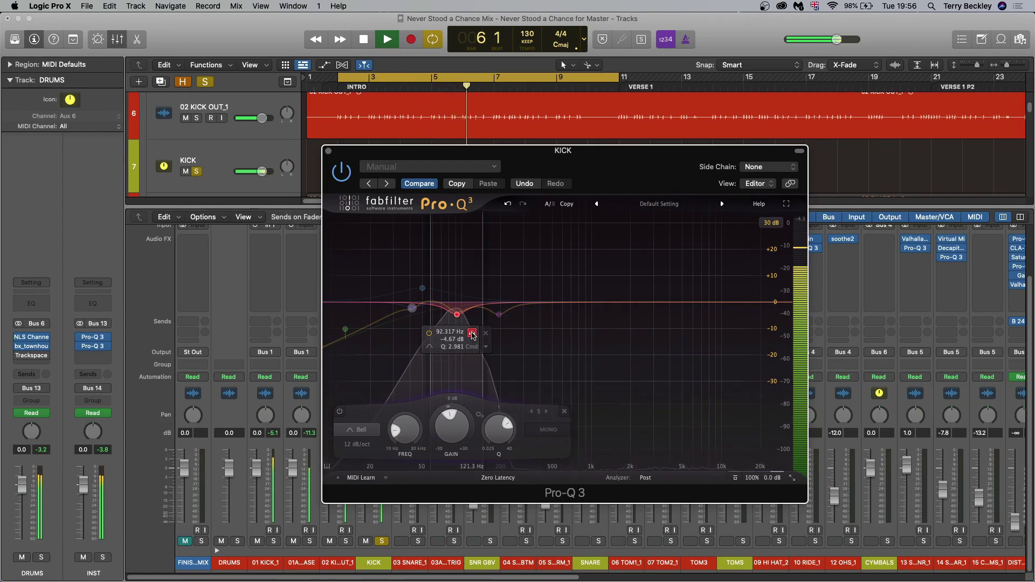
{"action": "left_click", "coordinate": [472, 335]}
{"action": "left_click", "coordinate": [516, 334]}
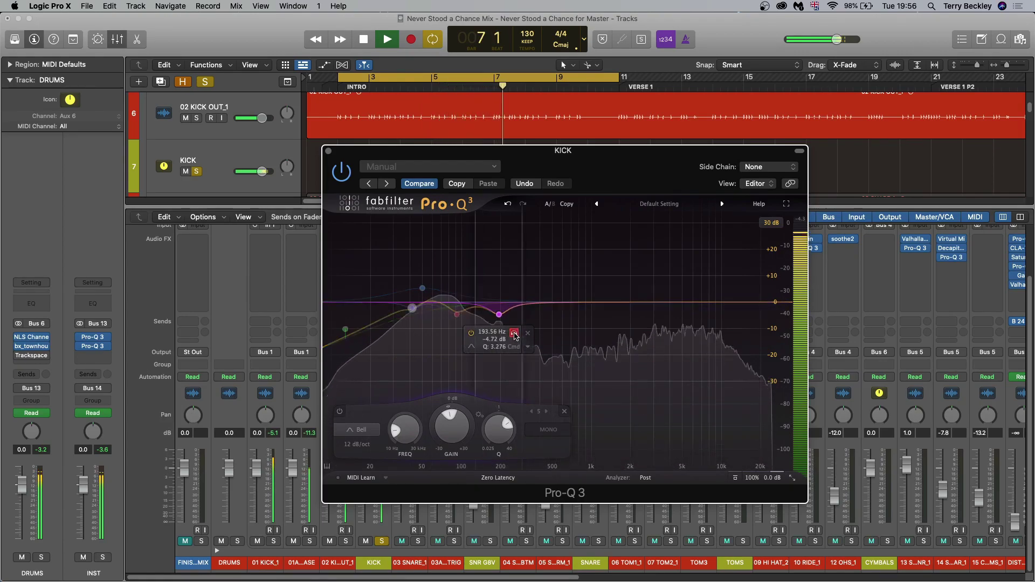
{"action": "left_click", "coordinate": [514, 335]}
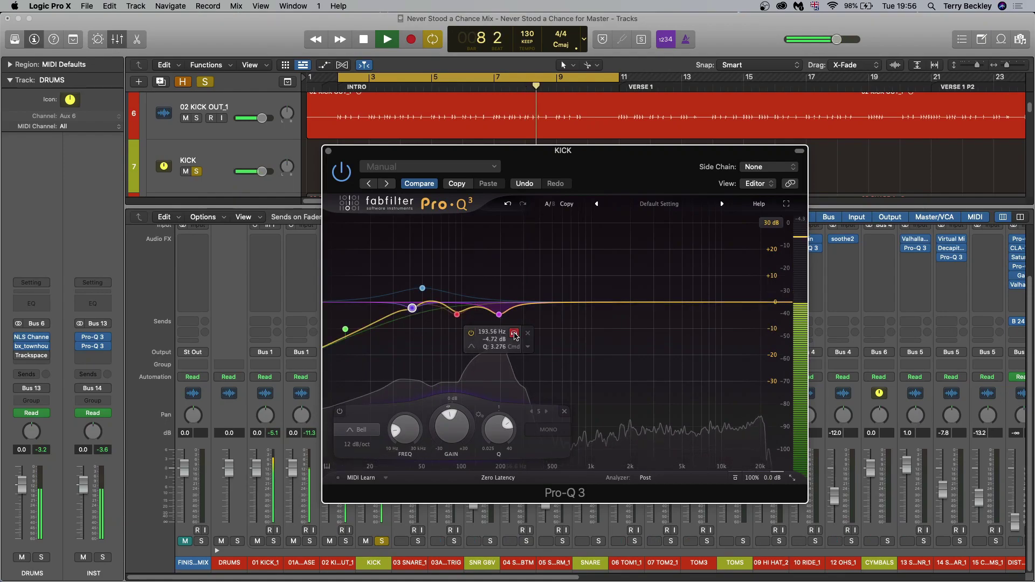
{"action": "key", "text": "space"}
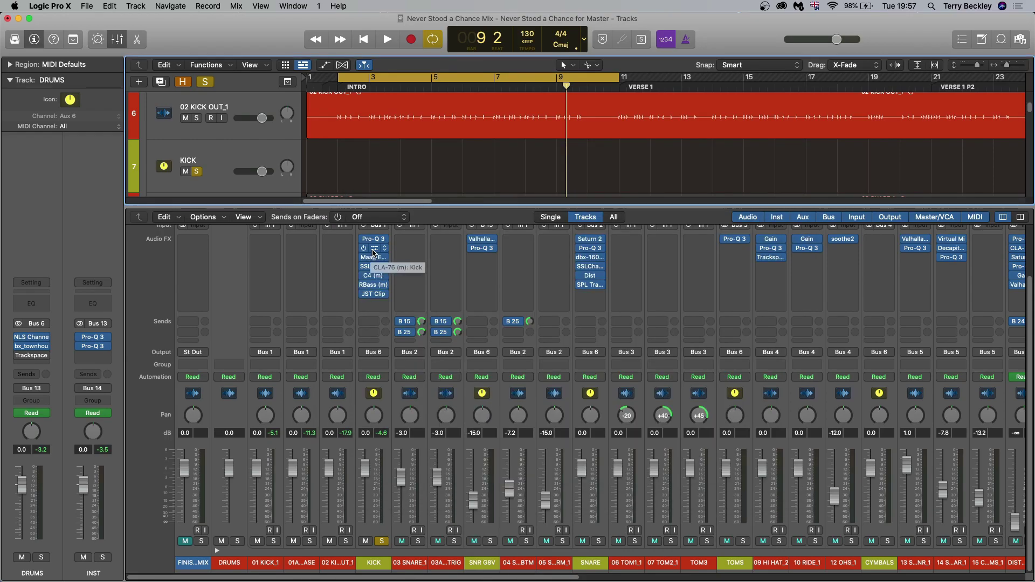
- Open the CLA-76 on the KICK bus and compare the soloed kick with the compressor bypassed and active during playback
{"action": "left_click", "coordinate": [372, 248]}
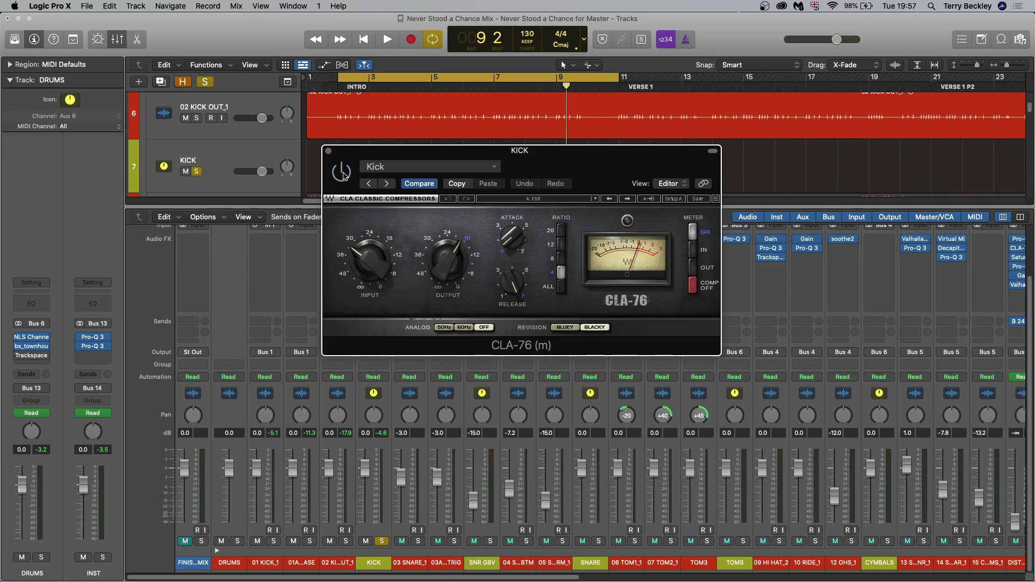
{"action": "key", "text": "space"}
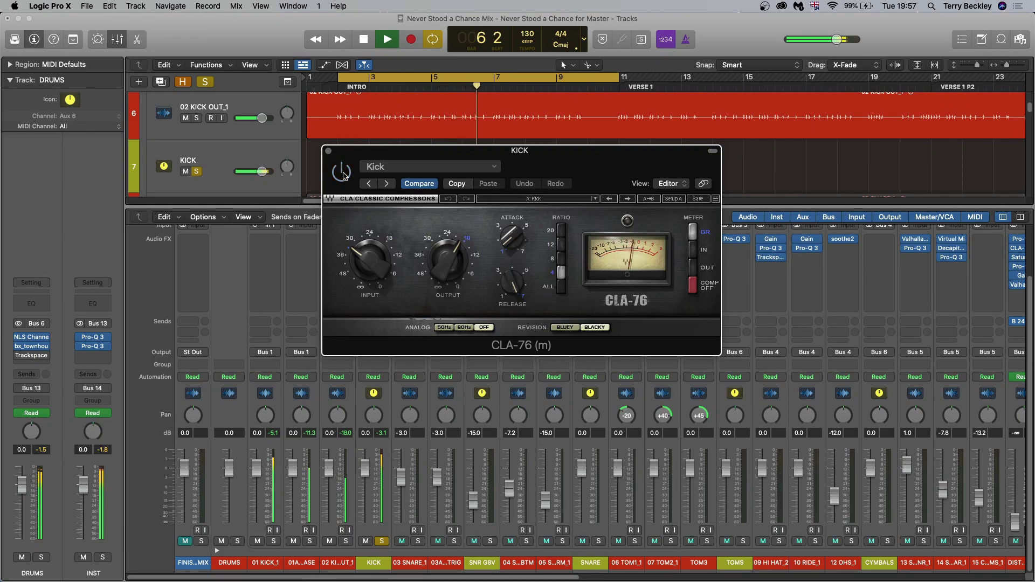
{"action": "key", "text": "space"}
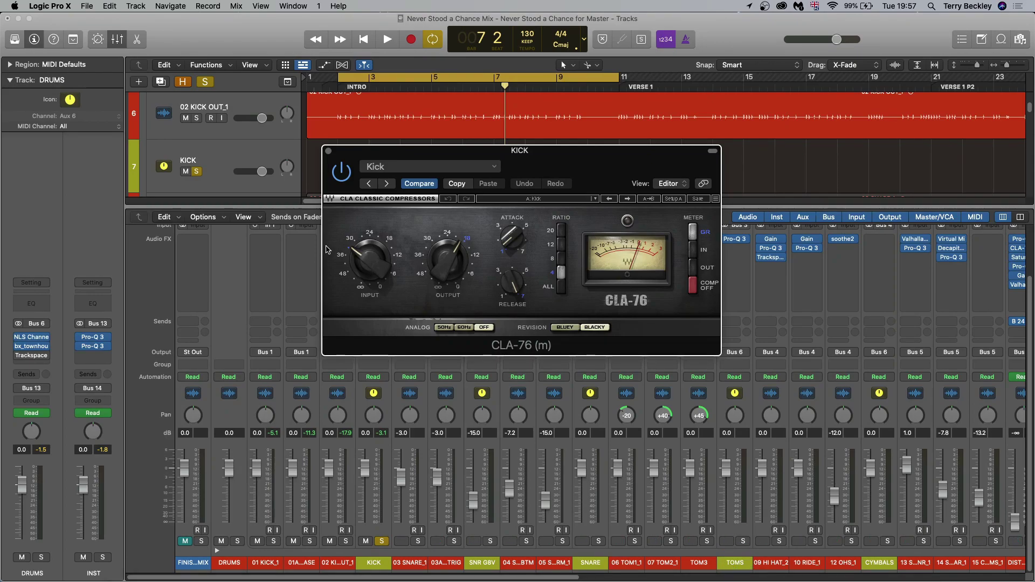
- Exaggerate the CLA-76 compression during playback by setting its input to 12 and ratio to 12, and stop
{"action": "key", "text": "space"}
{"action": "mouse_move", "coordinate": [371, 261]}
{"action": "left_mouse_down"}
{"action": "mouse_move", "coordinate": [371, 231]}
{"action": "mouse_move", "coordinate": [370, 254]}
{"action": "left_mouse_up"}
{"action": "left_click", "coordinate": [560, 245]}
{"action": "left_click", "coordinate": [346, 175]}
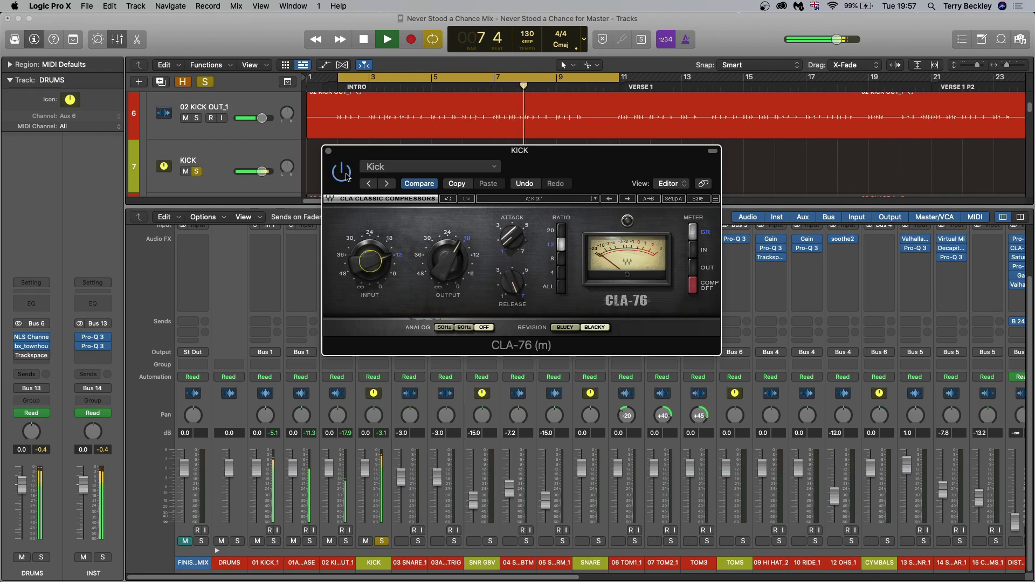
{"action": "key", "text": "space"}
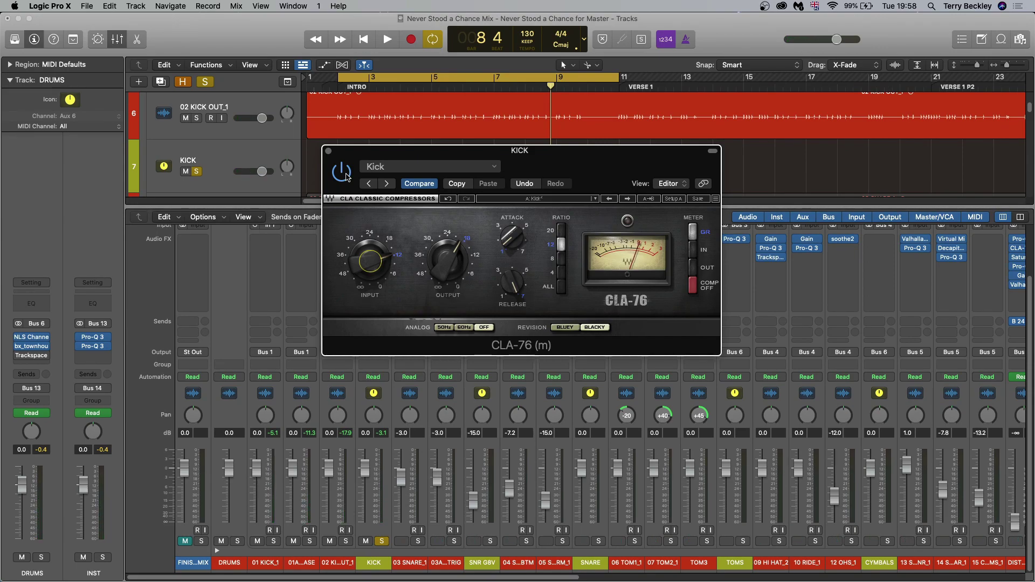
- Compare the heavily compressed kick with the CLA-76 active and bypassed over the looped intro, stop playback, and close the compressor
{"action": "key", "text": "space"}
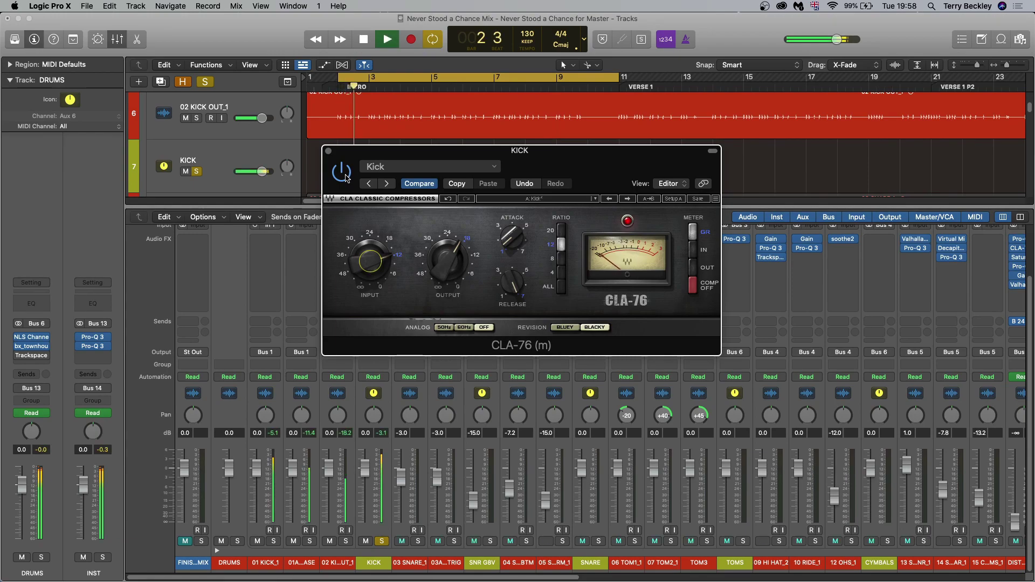
{"action": "left_click", "coordinate": [346, 178]}
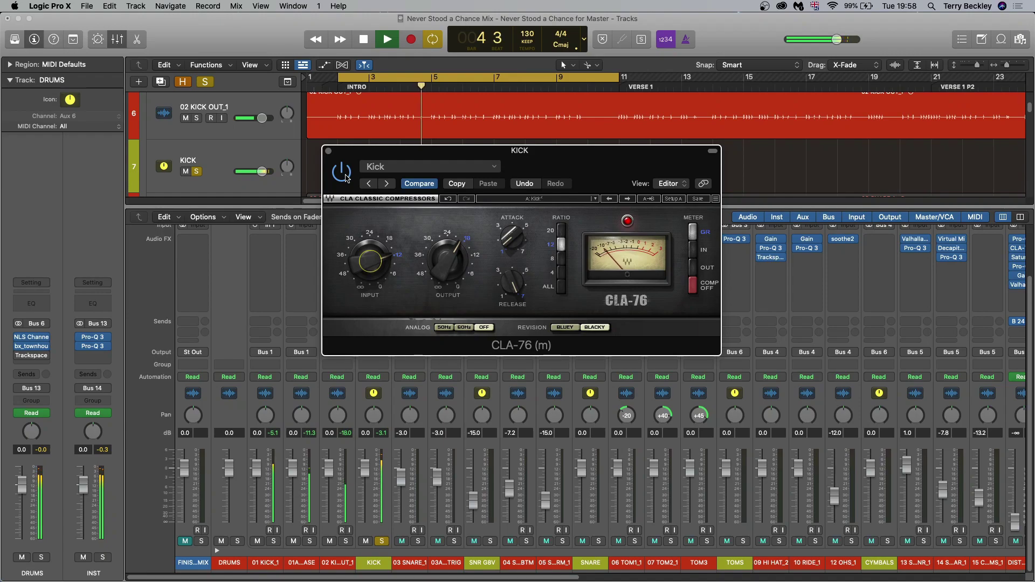
{"action": "key", "text": "space"}
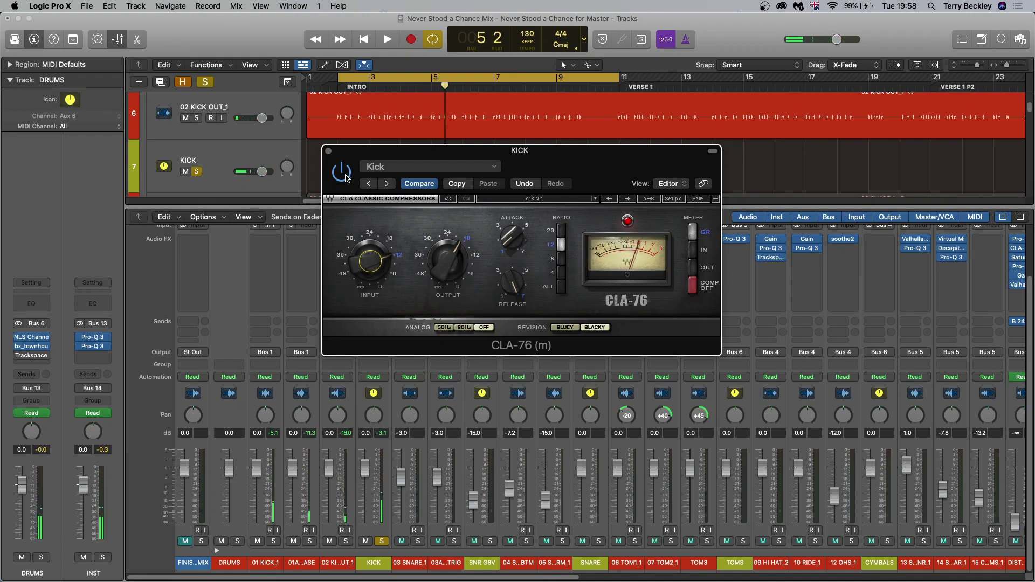
{"action": "key", "text": "super+w"}
- Open the Maag EQ4 on the KICK bus, compare the kick with the EQ in and out during playback, and stop
{"action": "left_click", "coordinate": [374, 260]}
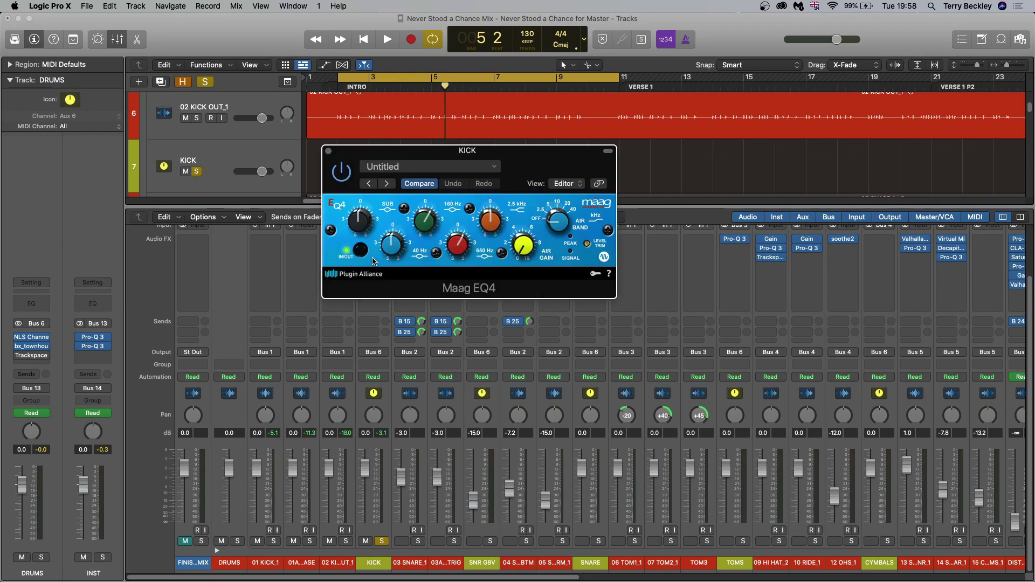
{"action": "left_click", "coordinate": [360, 251]}
{"action": "key", "text": "space"}
{"action": "left_click", "coordinate": [361, 252]}
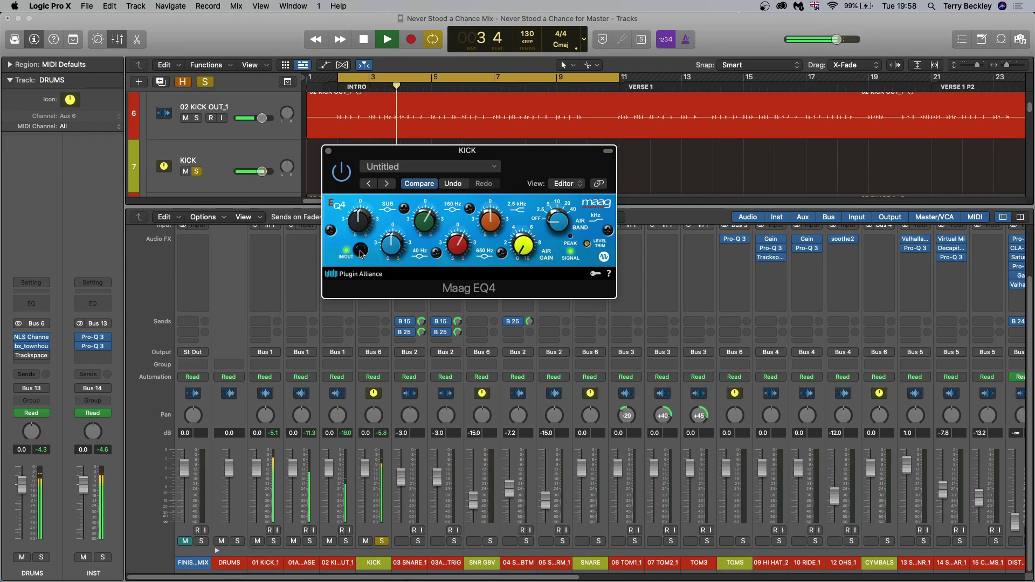
{"action": "left_click", "coordinate": [360, 251]}
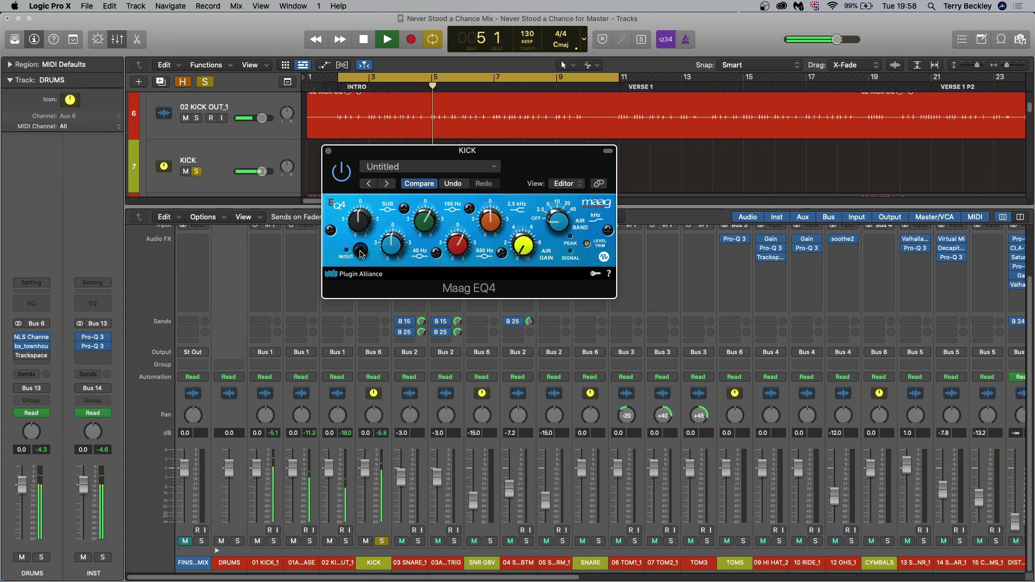
{"action": "left_click", "coordinate": [361, 251]}
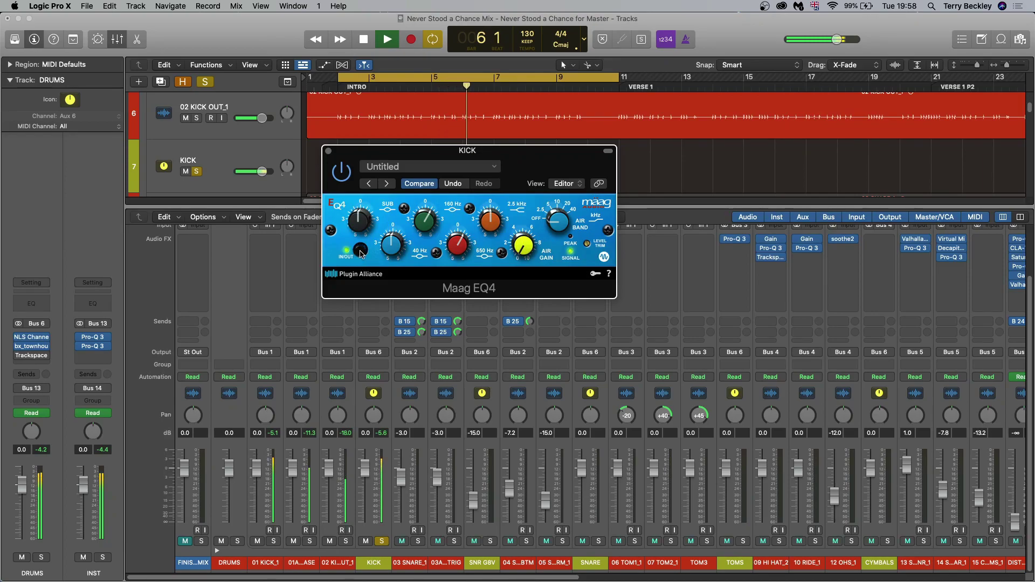
{"action": "key", "text": "space"}
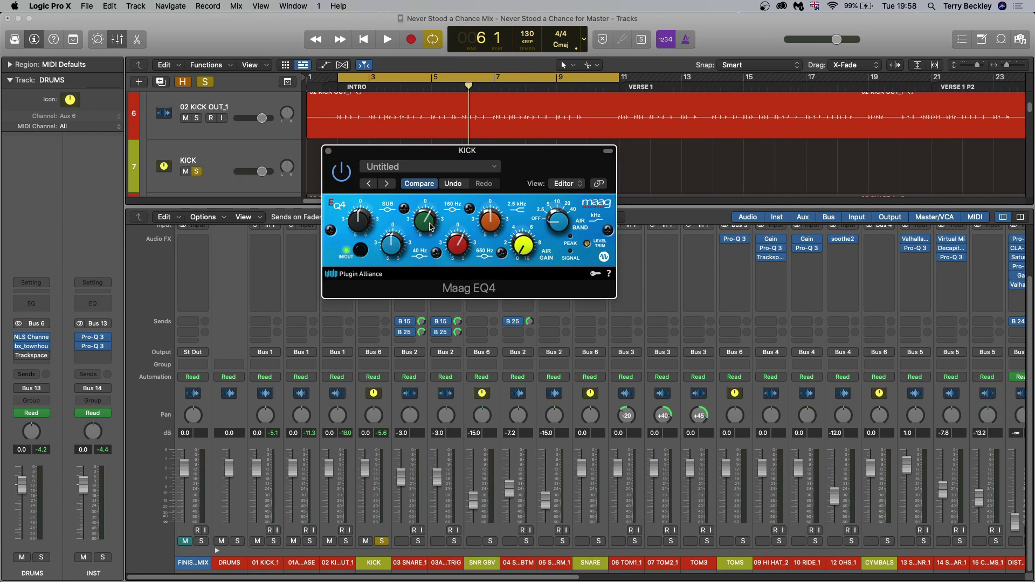
- Audition the Maag EQ4's 160 Hz and 650 Hz boosts by varying their gains during playback, stop, and close the EQ
{"action": "mouse_move", "coordinate": [427, 224]}
{"action": "left_mouse_down"}
{"action": "mouse_move", "coordinate": [452, 255]}
{"action": "mouse_move", "coordinate": [429, 220]}
{"action": "left_mouse_up"}
{"action": "key", "text": "space"}
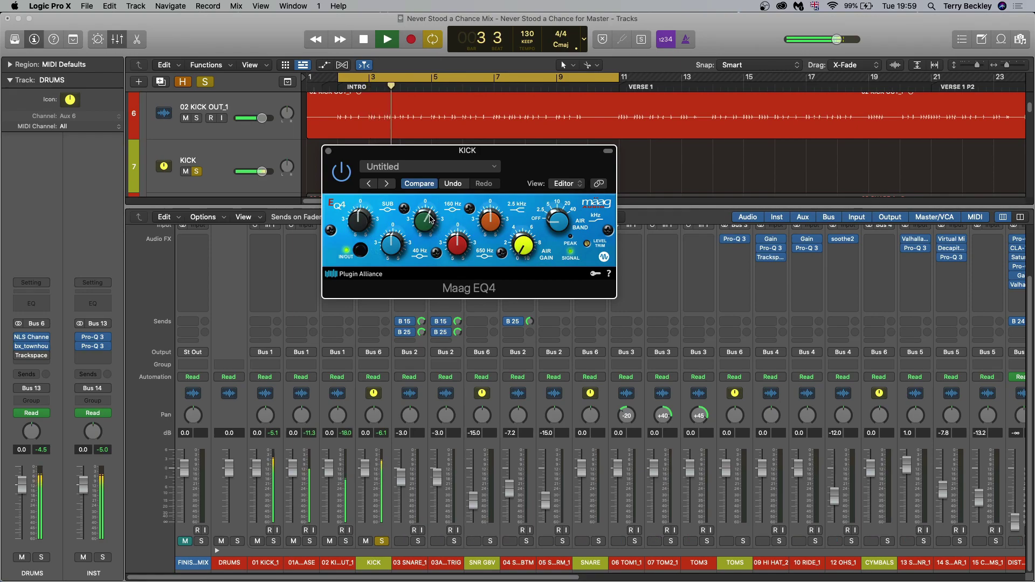
{"action": "left_click_drag", "start_coordinate": [428, 223], "coordinate": [427, 234]}
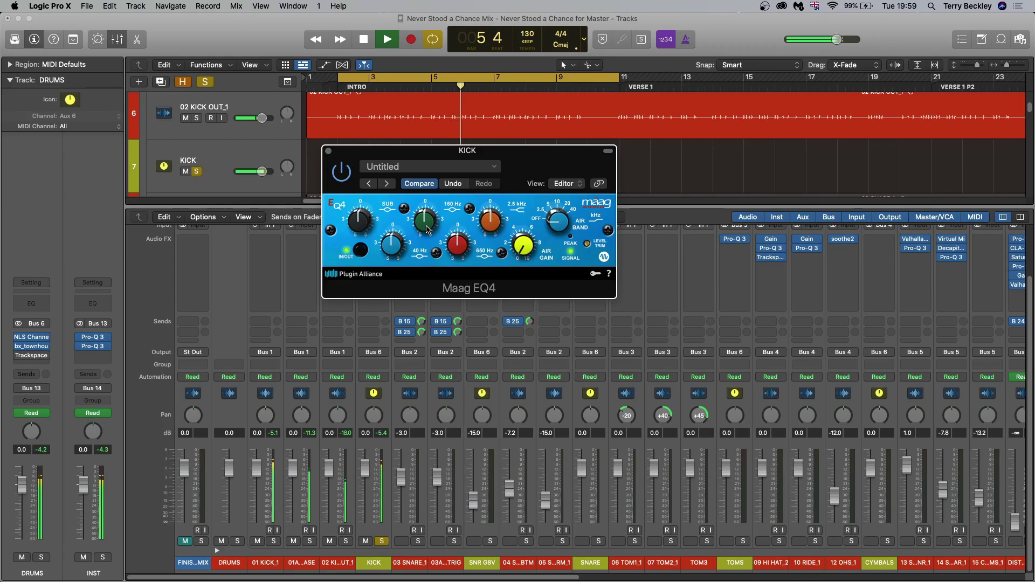
{"action": "left_click_drag", "start_coordinate": [428, 230], "coordinate": [430, 221]}
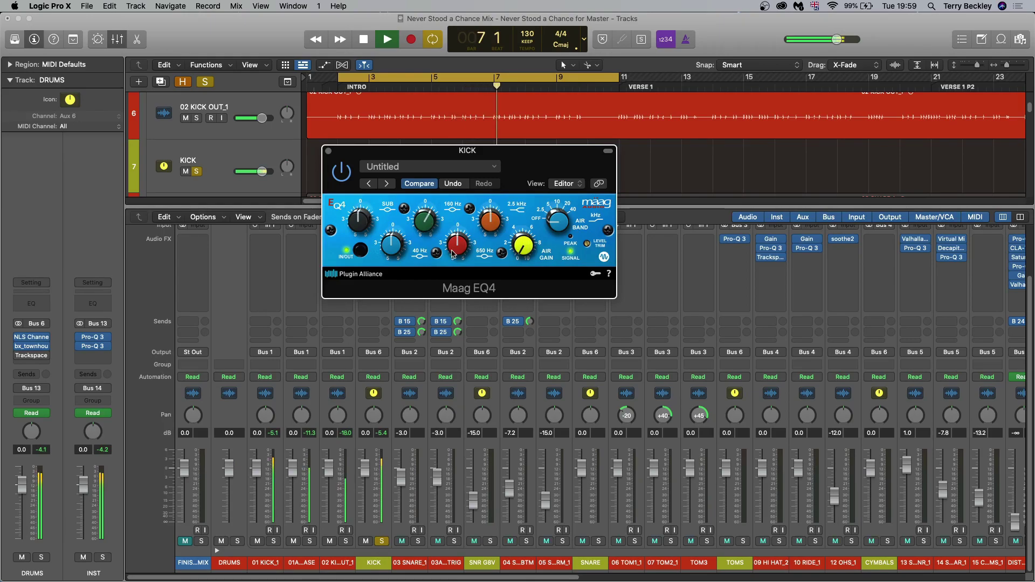
{"action": "left_click_drag", "start_coordinate": [459, 254], "coordinate": [464, 232]}
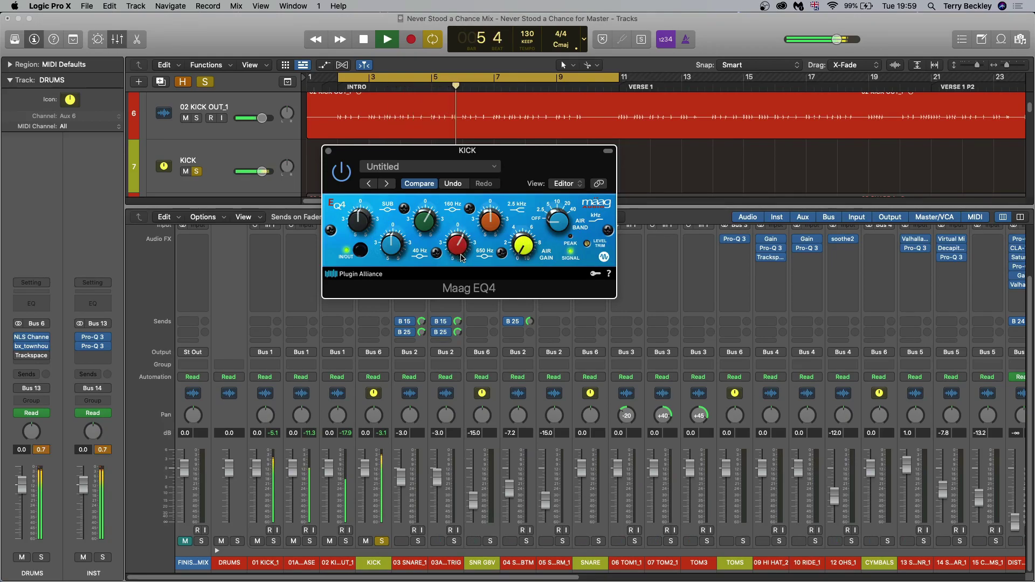
{"action": "key", "text": "space"}
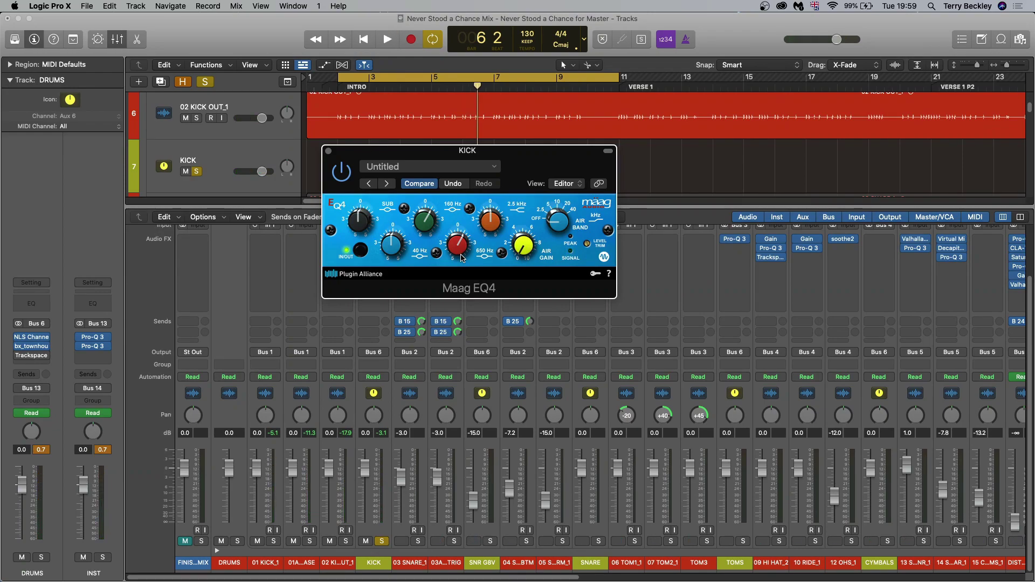
{"action": "left_click", "coordinate": [328, 151]}
- Open the SSLChannel on the KICK bus, check its HMF gain, and audition the high-mid boost during playback
{"action": "left_click", "coordinate": [374, 266]}
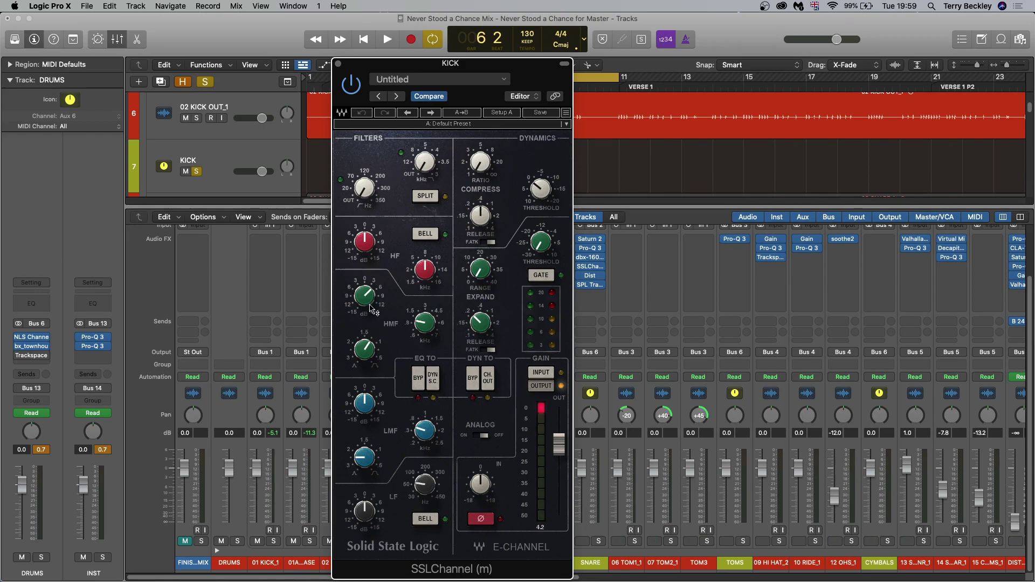
{"action": "left_click_drag", "start_coordinate": [366, 304], "coordinate": [366, 301]}
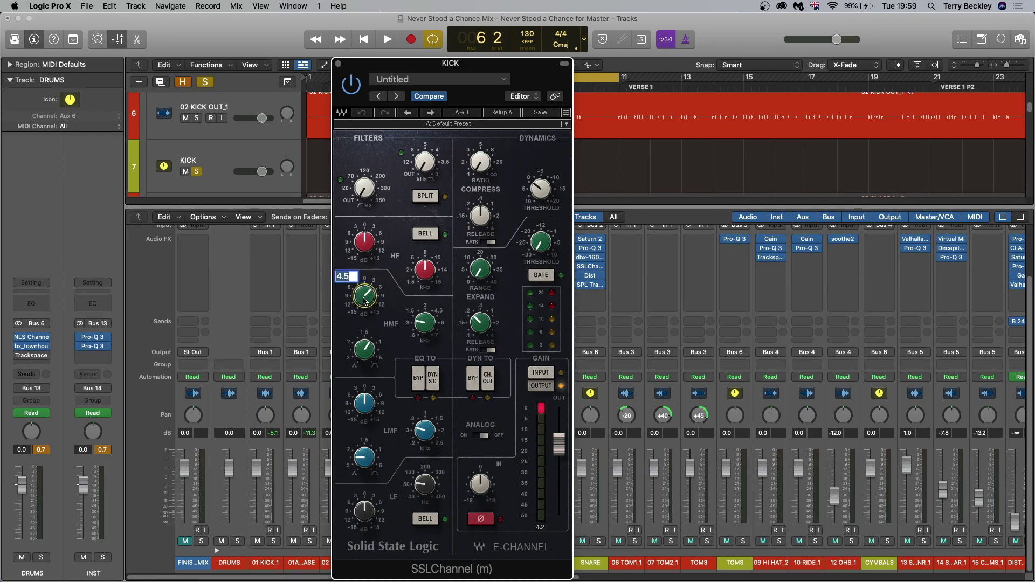
{"action": "key", "text": "space"}
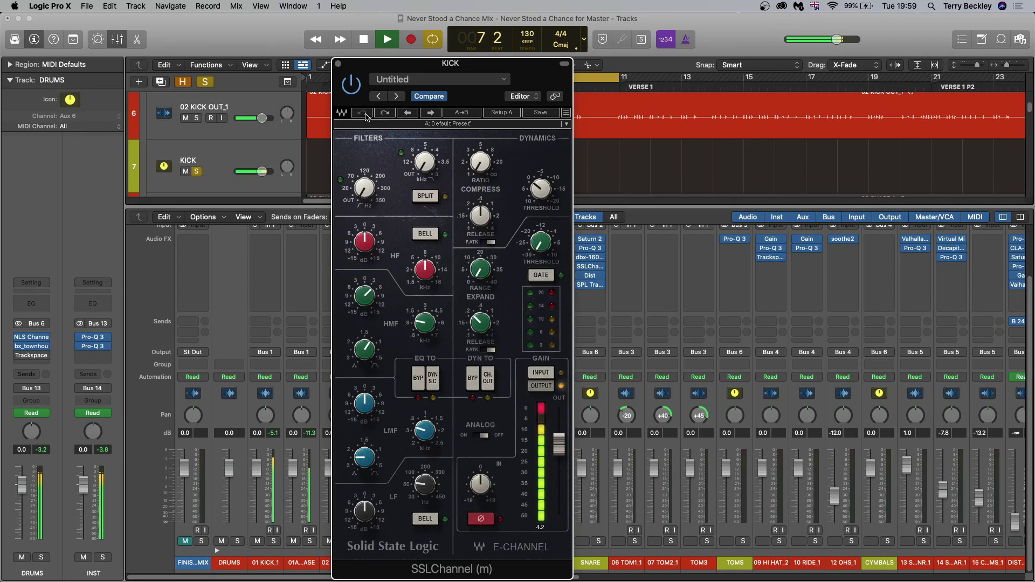
{"action": "key", "text": "space"}
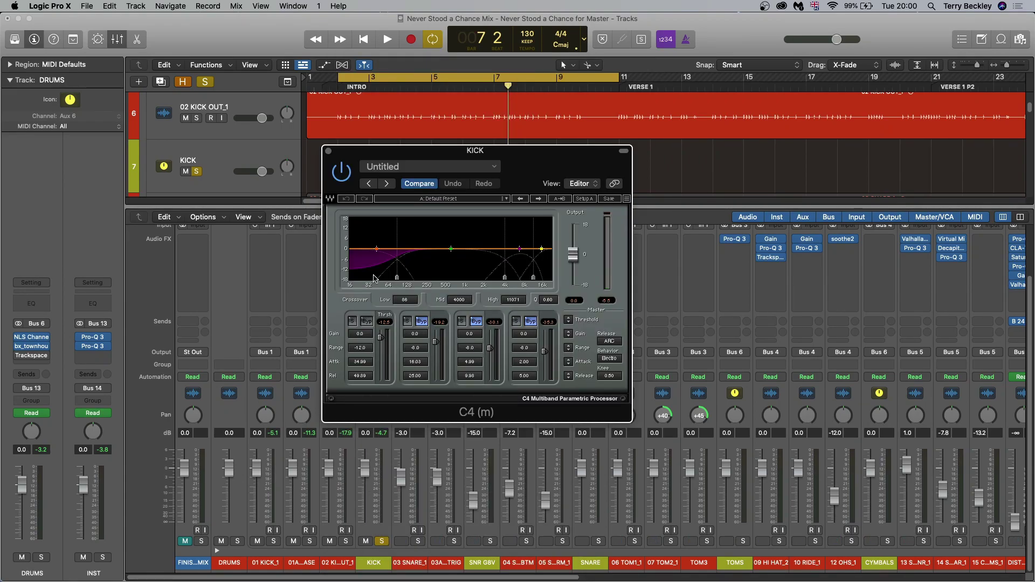
- Listen to the kick through the C4 multiband compressor over the intro and then the start of the bridge
{"action": "key", "text": "space"}
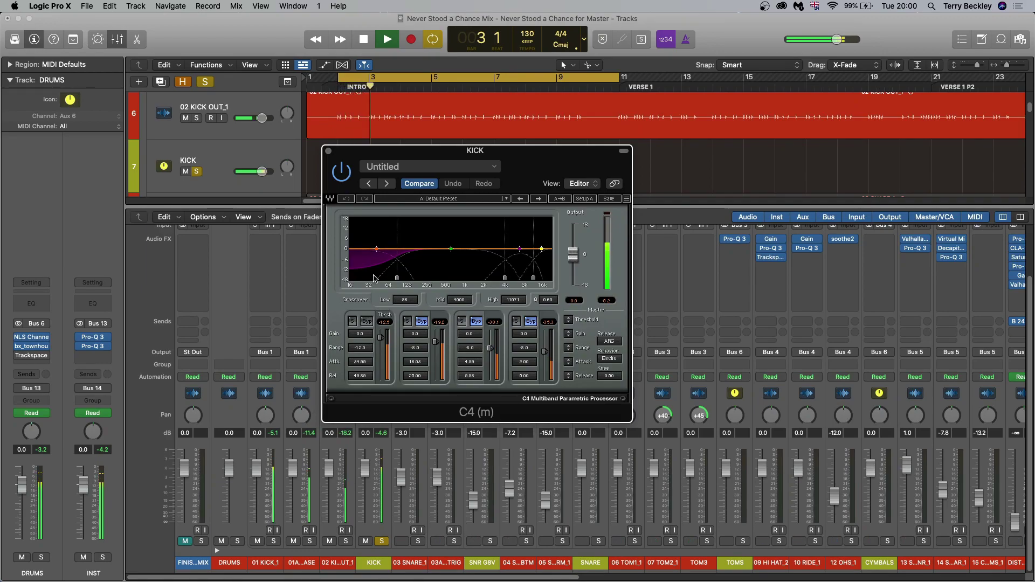
{"action": "key", "text": "space"}
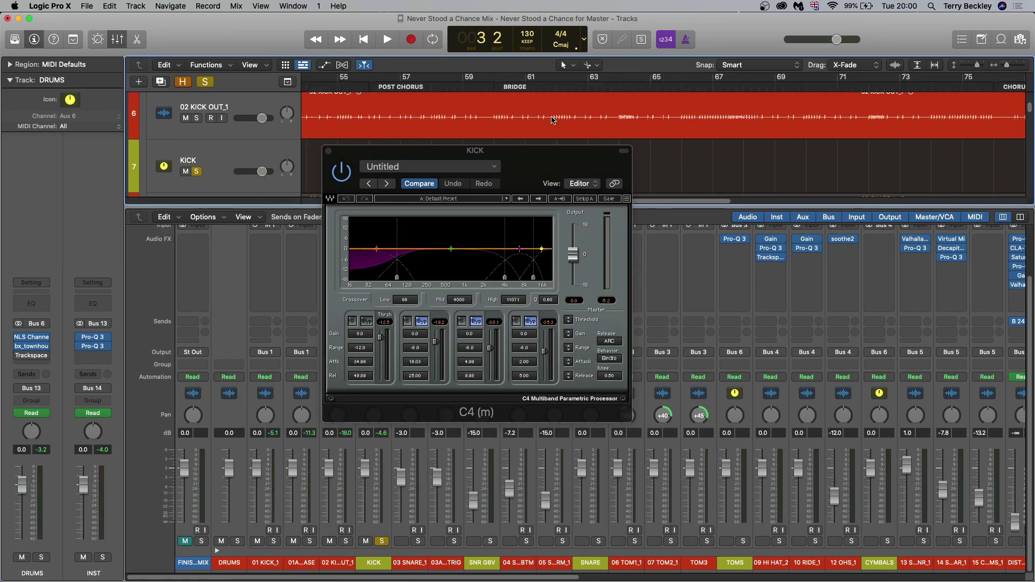
{"action": "scroll", "coordinate": [553, 120], "scroll_direction": "right", "scroll_amount": 2}
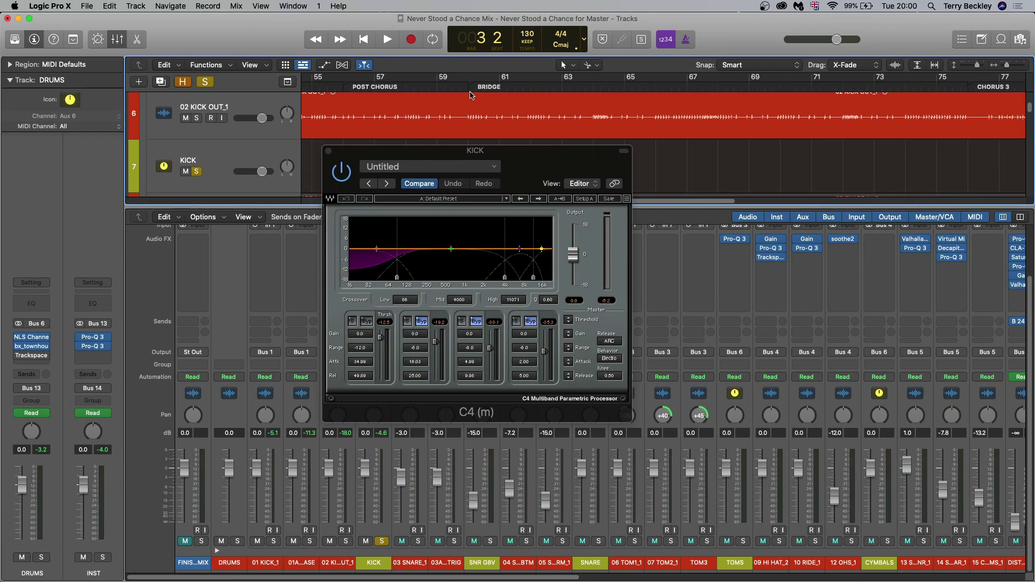
{"action": "key", "text": "space"}
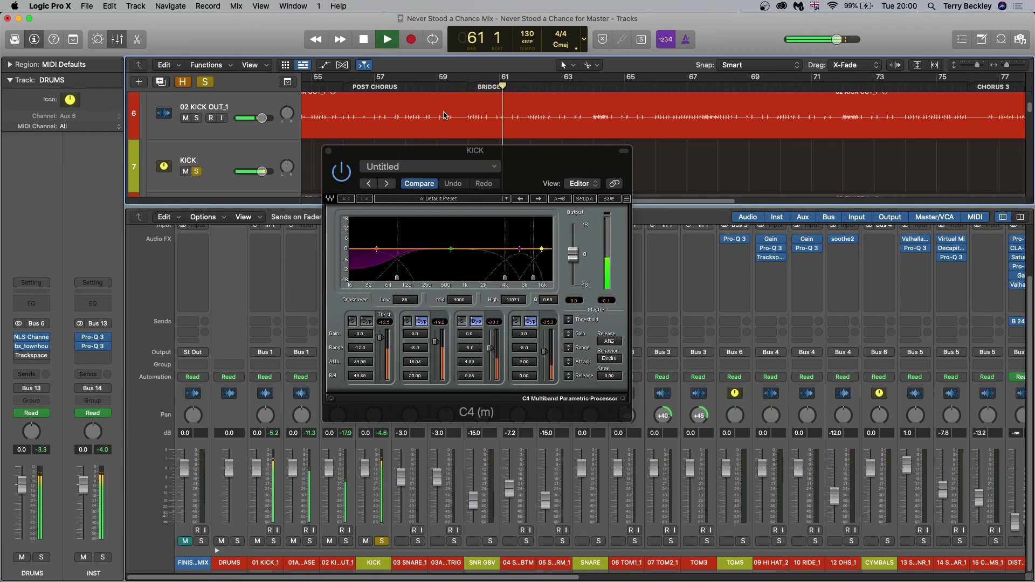
{"action": "key", "text": "space"}
- Play the kick through the C4 from about bar 63 of the bridge, stop playback, and close the plugin
{"action": "left_click", "coordinate": [584, 89]}
{"action": "key", "text": "space"}
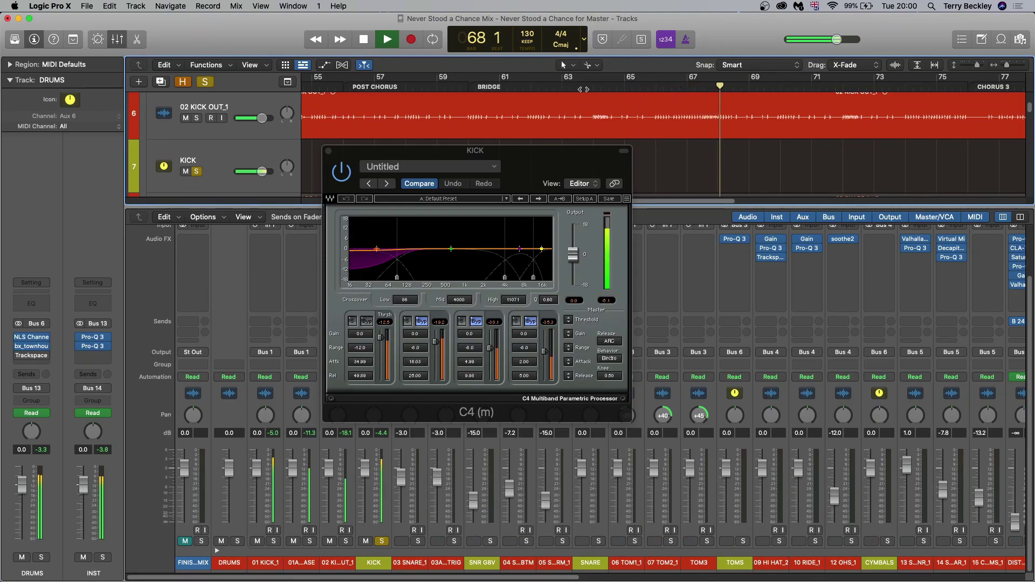
{"action": "key", "text": "space"}
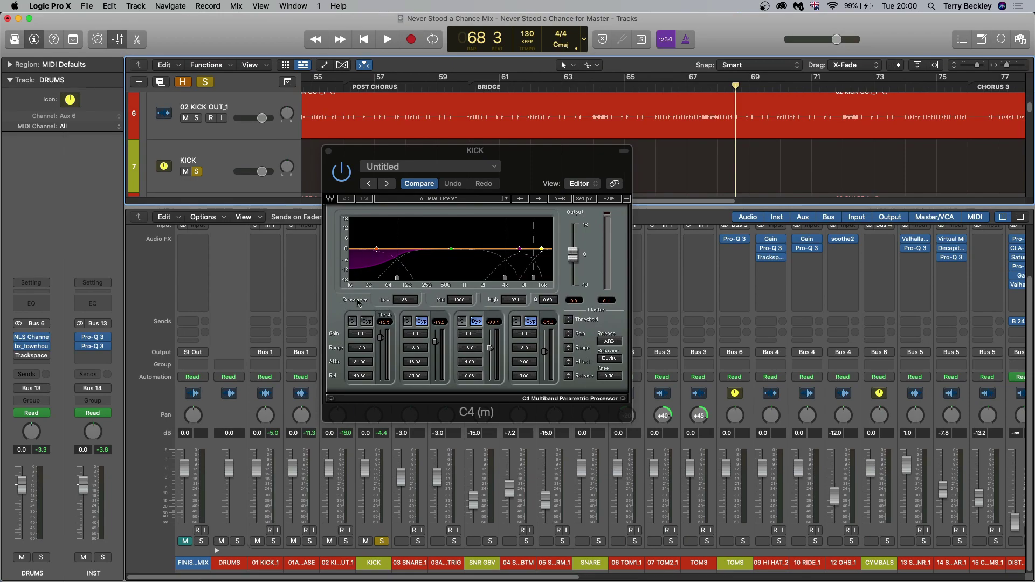
{"action": "left_click", "coordinate": [328, 151]}
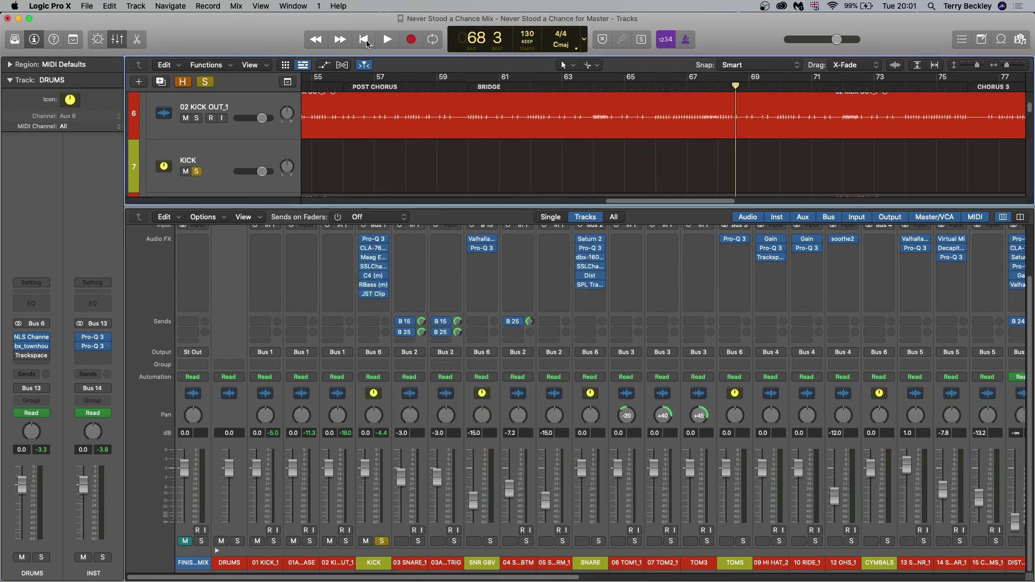
- Return to the song start with the intro loop enabled, audition the KICK bus RBass during playback, and close it
{"action": "left_click", "coordinate": [364, 39]}
{"action": "key", "text": "c"}
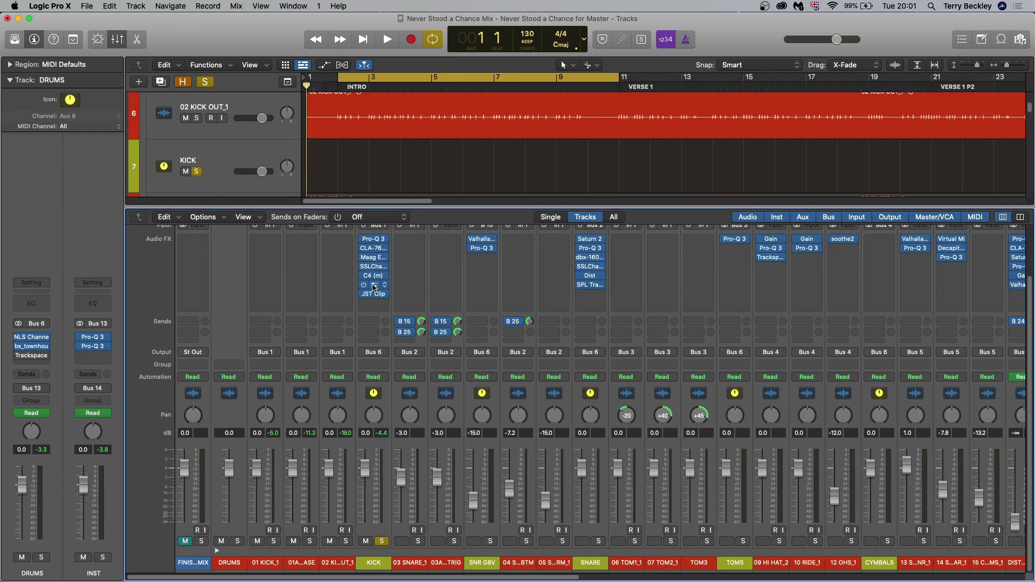
{"action": "left_click", "coordinate": [373, 284]}
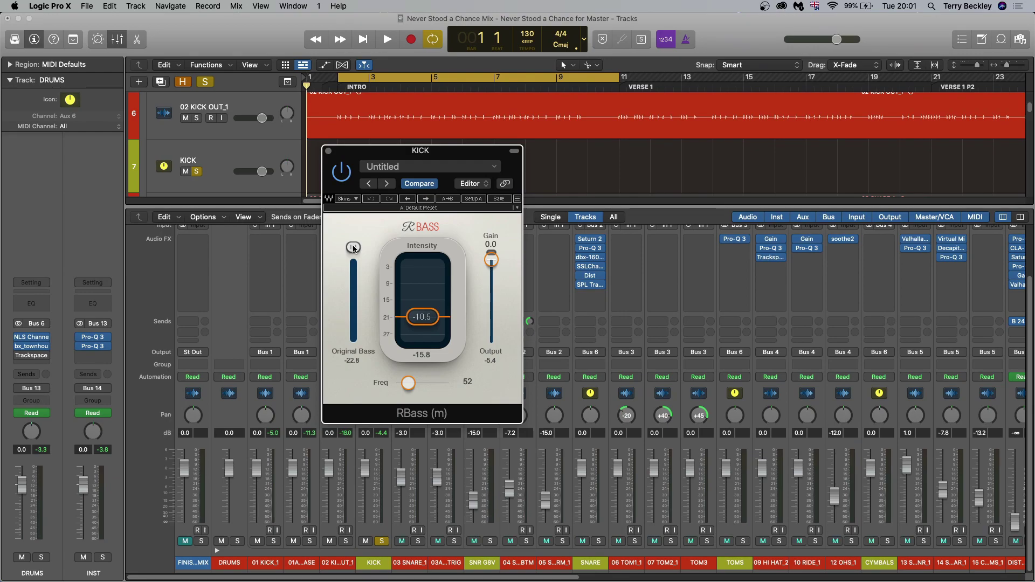
{"action": "key", "text": "space"}
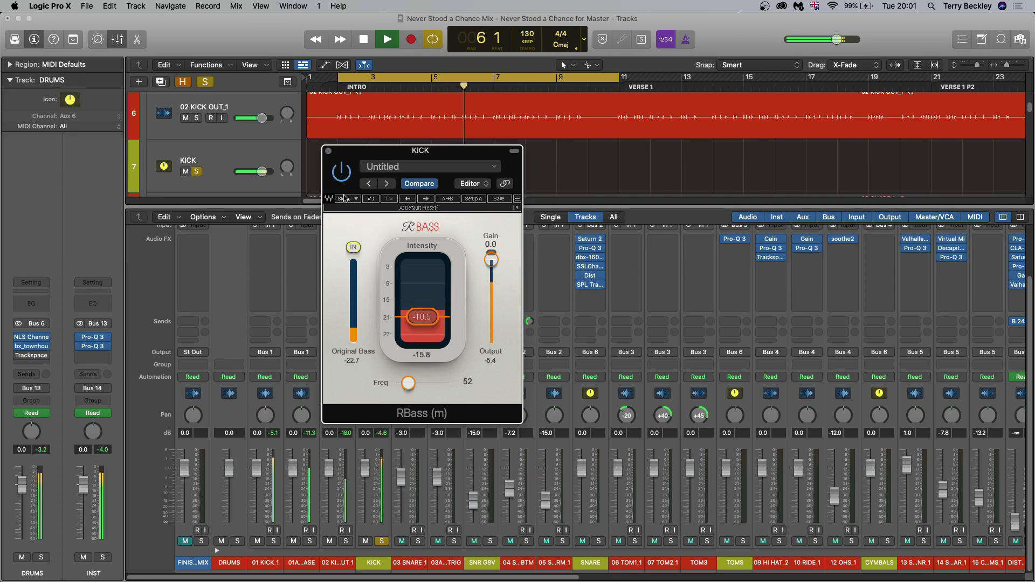
{"action": "key", "text": "space"}
{"action": "left_click", "coordinate": [329, 151]}
- Open JST Clip on the KICK bus and compare the kick with the clipper off and on during playback
{"action": "left_click", "coordinate": [373, 294]}
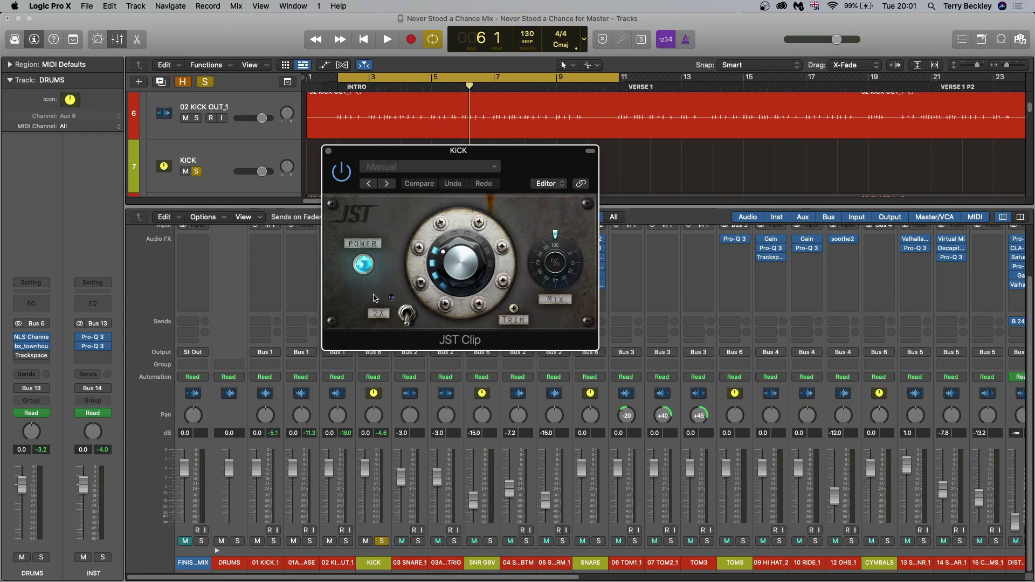
{"action": "key", "text": "space"}
{"action": "left_click", "coordinate": [364, 264]}
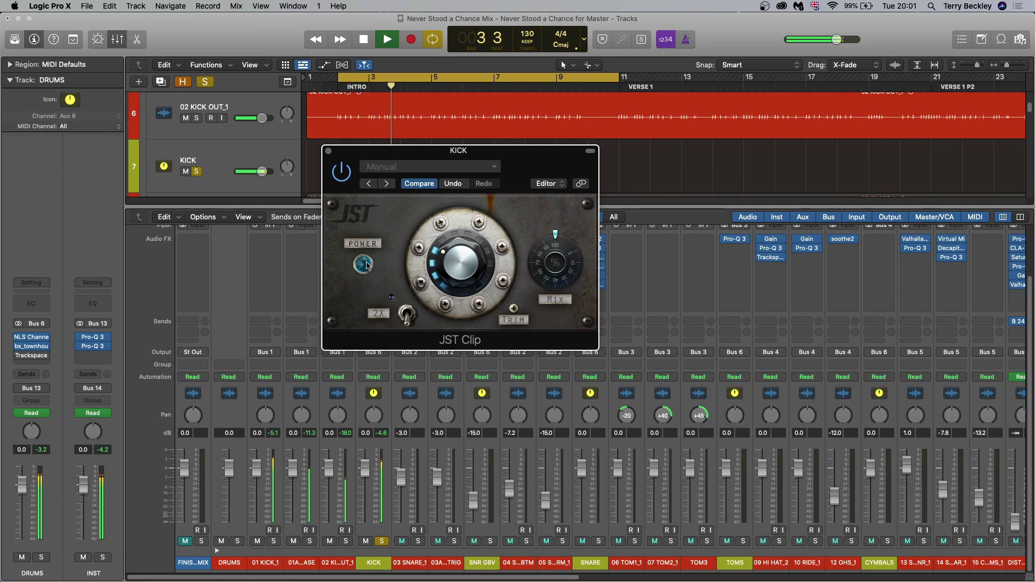
{"action": "left_click", "coordinate": [364, 264]}
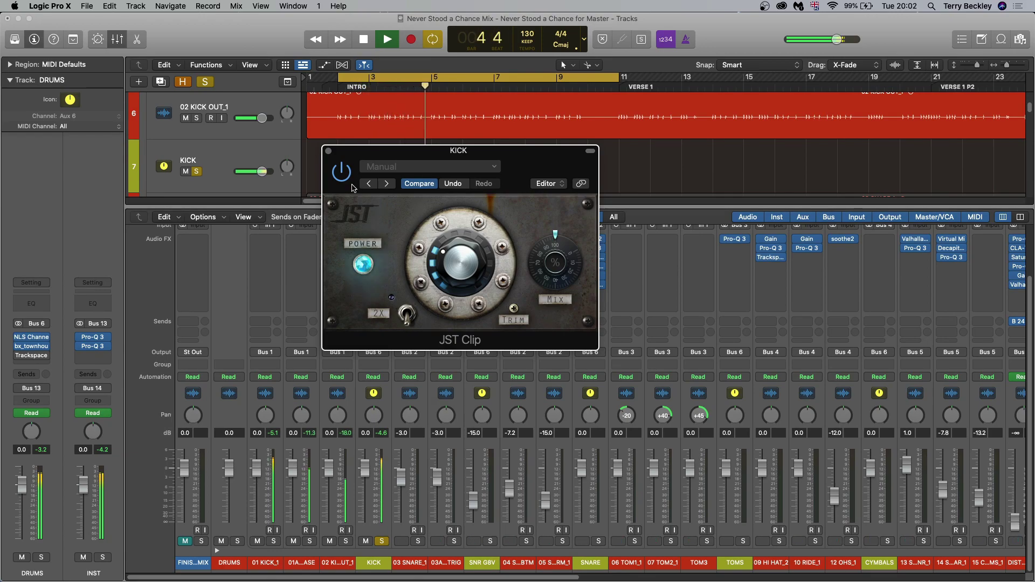
- Stop playback and close JST Clip on the KICK bus
{"action": "key", "text": "space"}
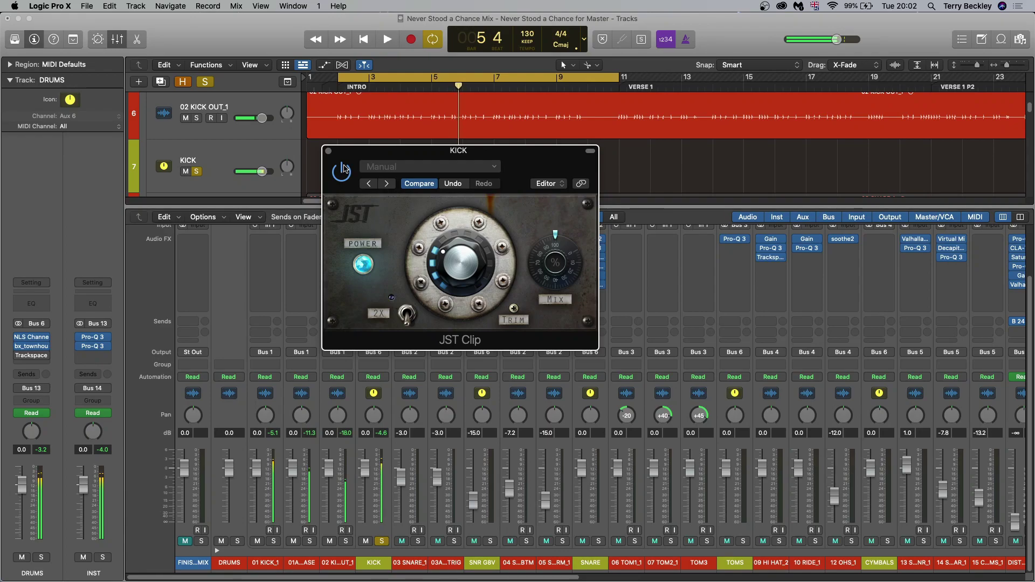
{"action": "left_click", "coordinate": [329, 152]}
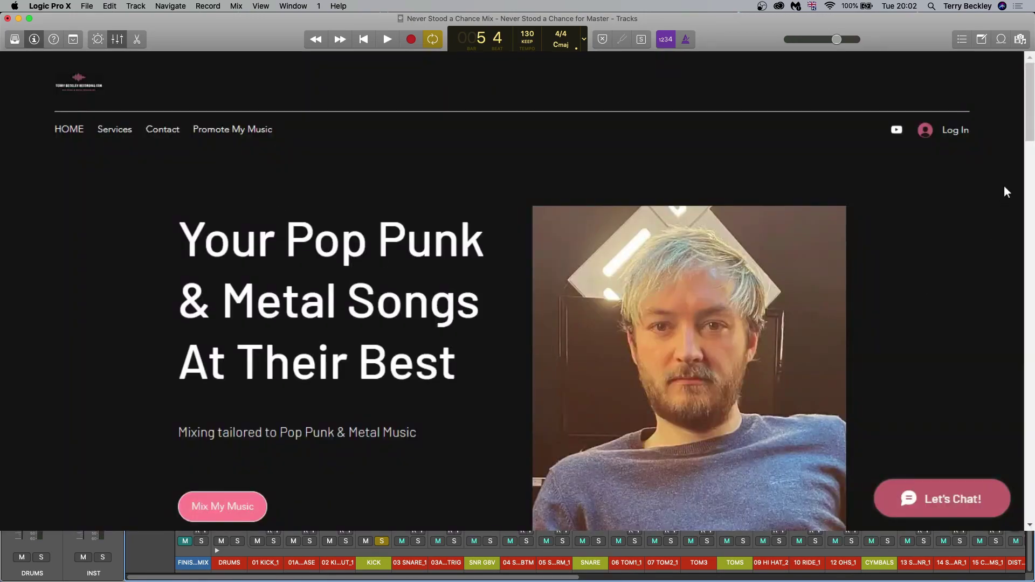
{"action": "left_click_drag", "start_coordinate": [1030, 113], "coordinate": [1031, 464]}
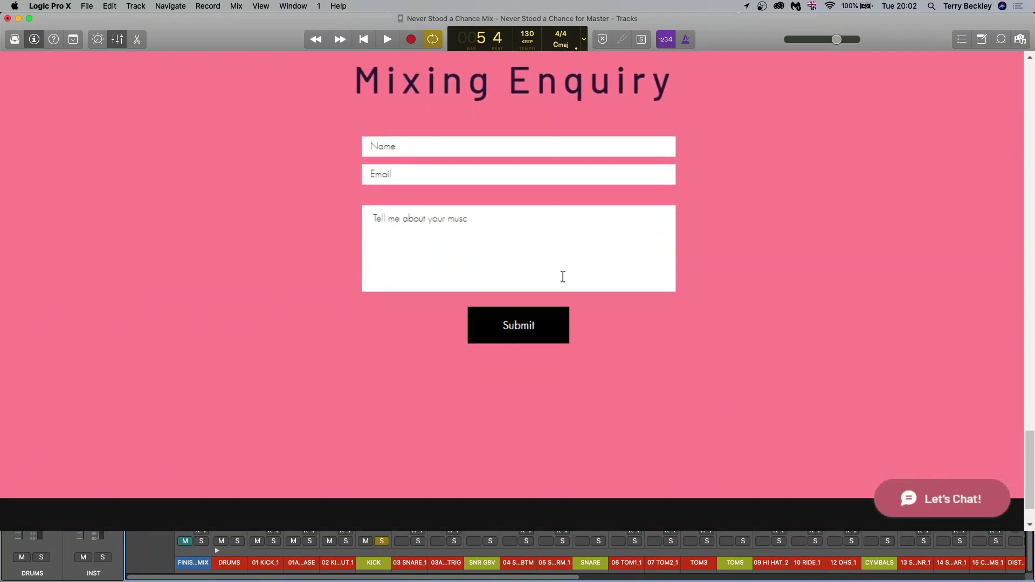
{"action": "type", "text": "Hey"}
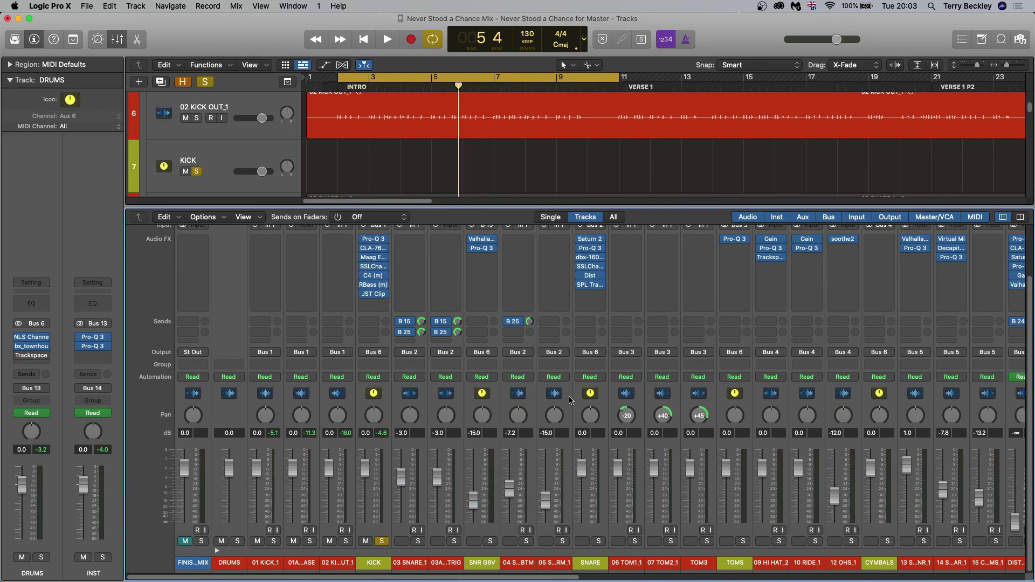
- Bypass the whole KICK bus chain, enable its plugins one by one from Pro-Q 3 to JST Clip during intro playback, and stop
{"action": "left_click_drag", "start_coordinate": [363, 239], "coordinate": [364, 295]}
{"action": "key", "text": "space"}
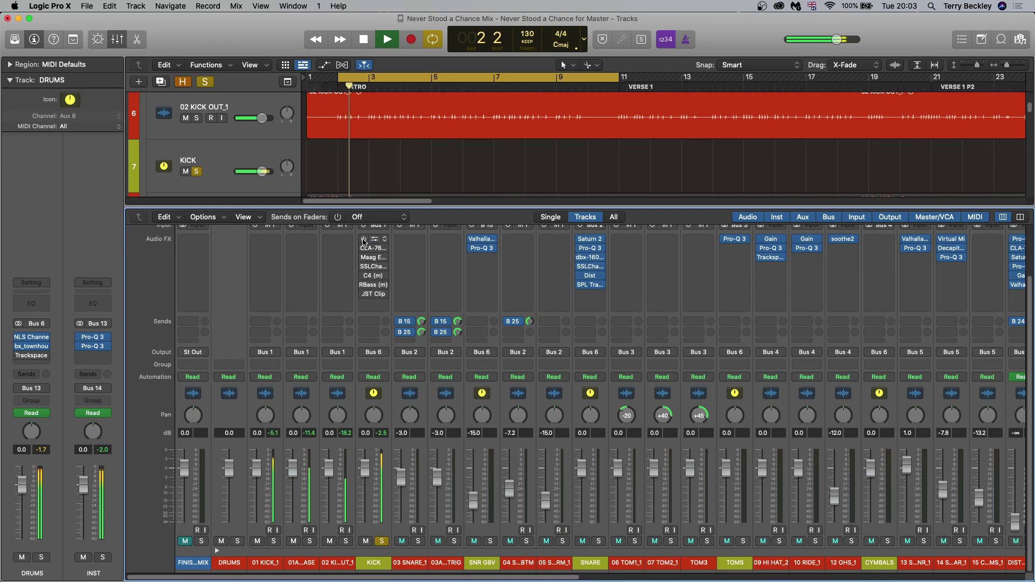
{"action": "left_click", "coordinate": [364, 239]}
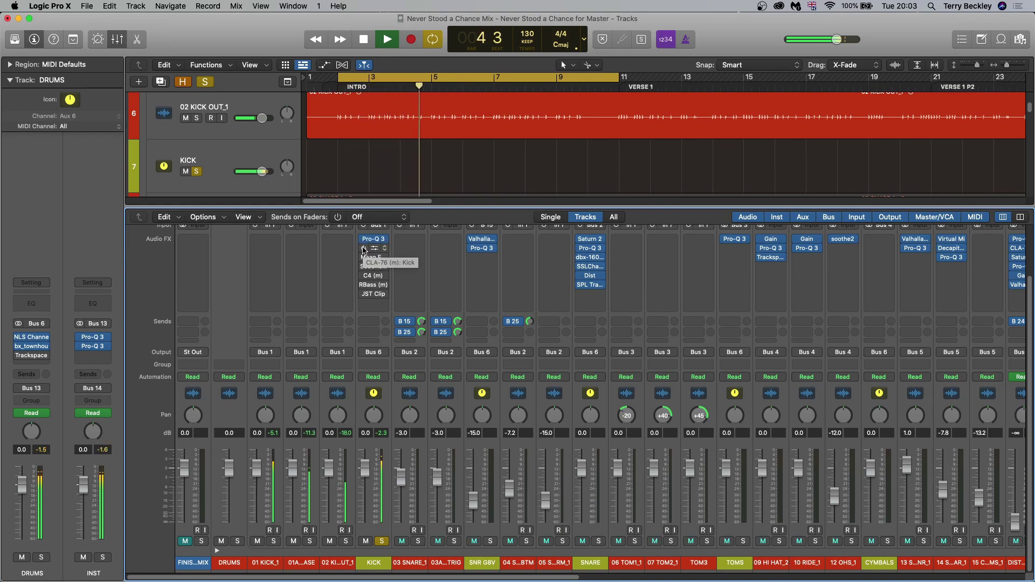
{"action": "left_click", "coordinate": [364, 248]}
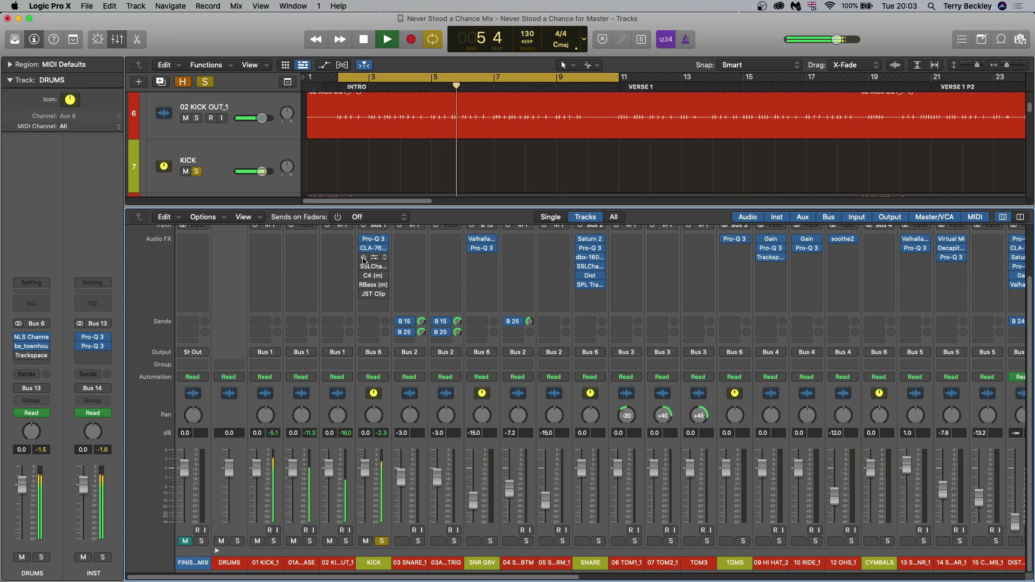
{"action": "left_click", "coordinate": [364, 257]}
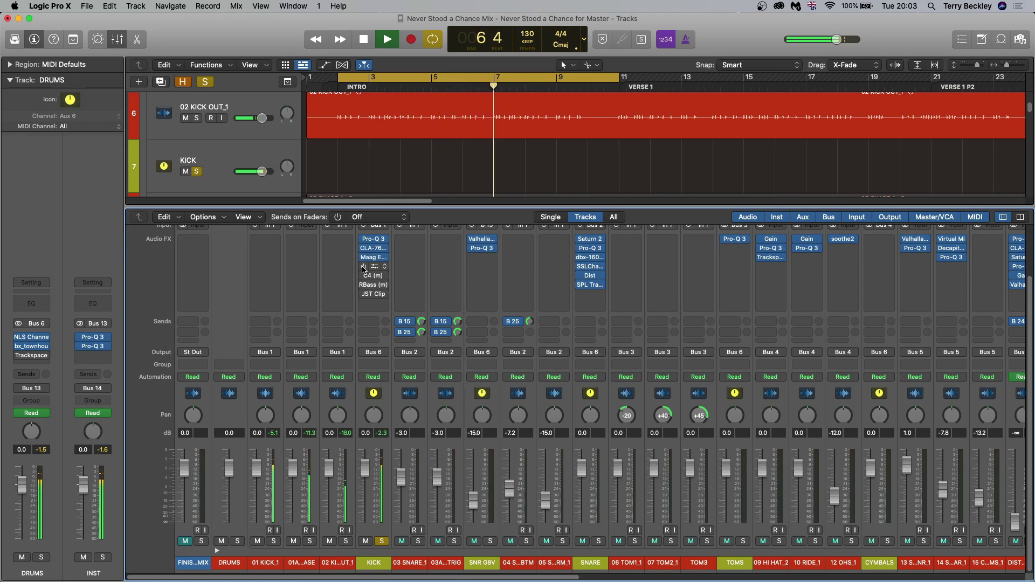
{"action": "left_click", "coordinate": [364, 267]}
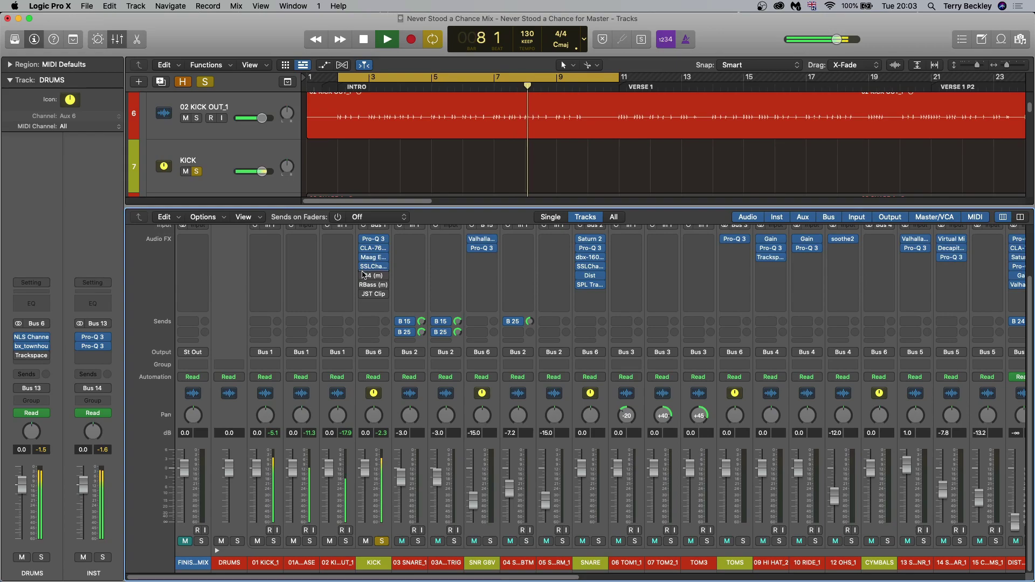
{"action": "left_click", "coordinate": [364, 276]}
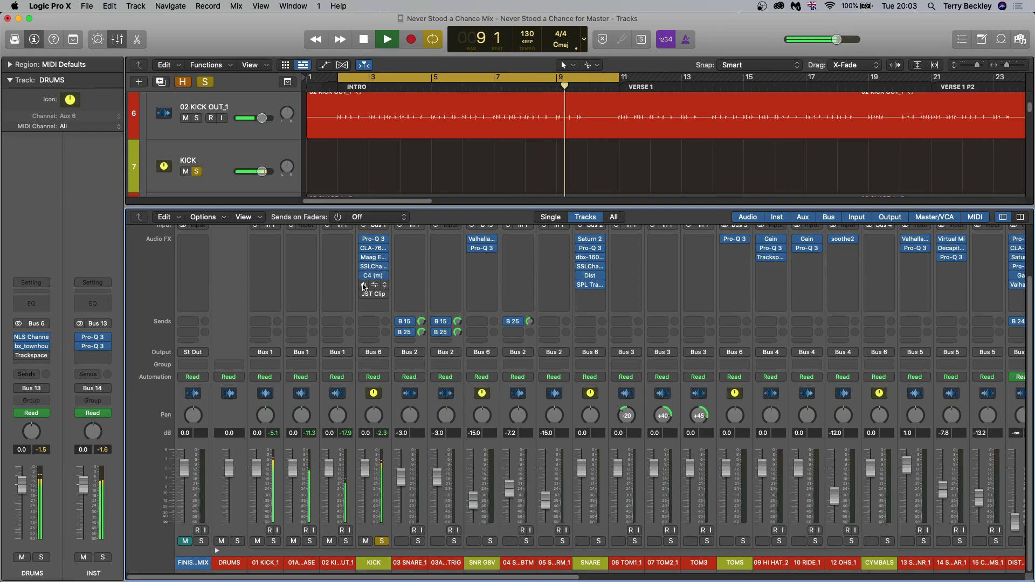
{"action": "left_click", "coordinate": [364, 284]}
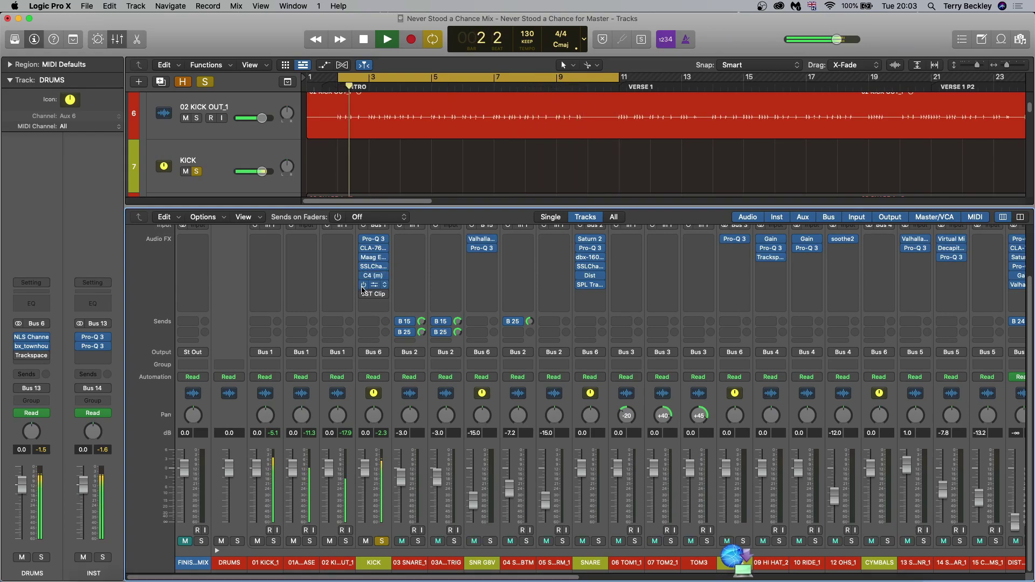
{"action": "left_click", "coordinate": [363, 294]}
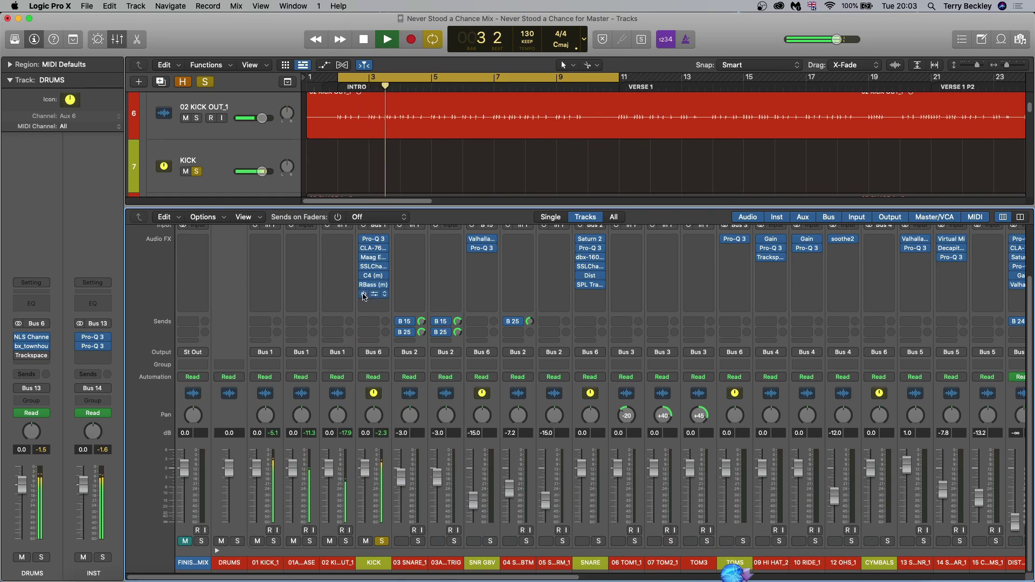
{"action": "key", "text": "space"}
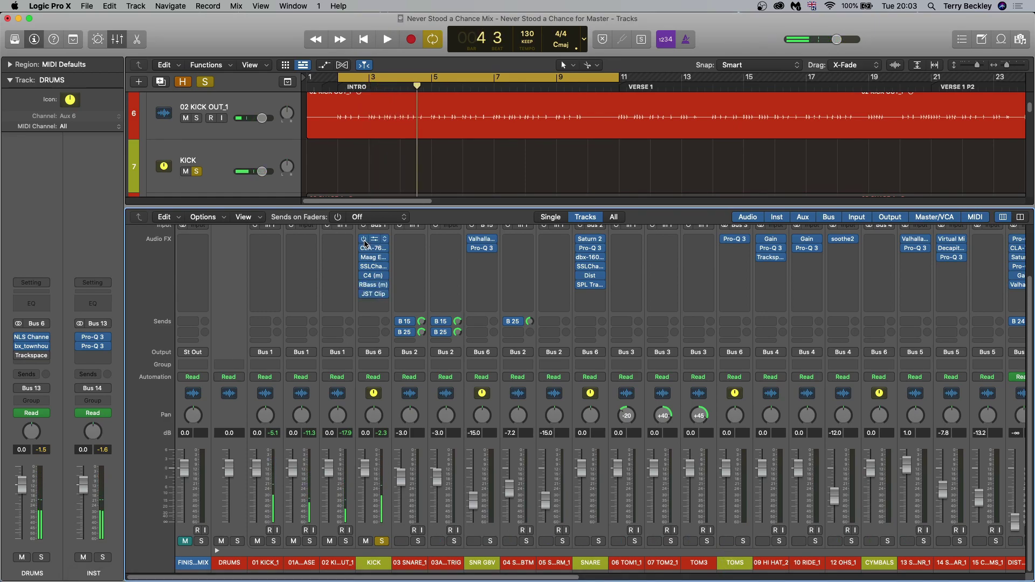
- Compare the intro kick with all KICK bus plugins bypassed and all re-enabled during playback, and stop
{"action": "left_click_drag", "start_coordinate": [364, 296], "coordinate": [364, 301]}
{"action": "key", "text": "space"}
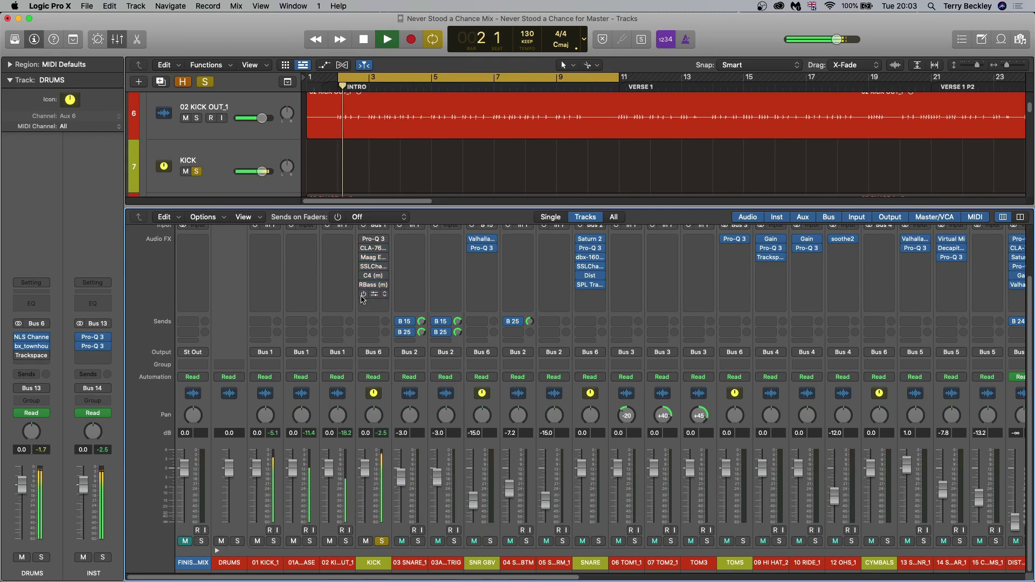
{"action": "left_click_drag", "start_coordinate": [363, 239], "coordinate": [367, 309]}
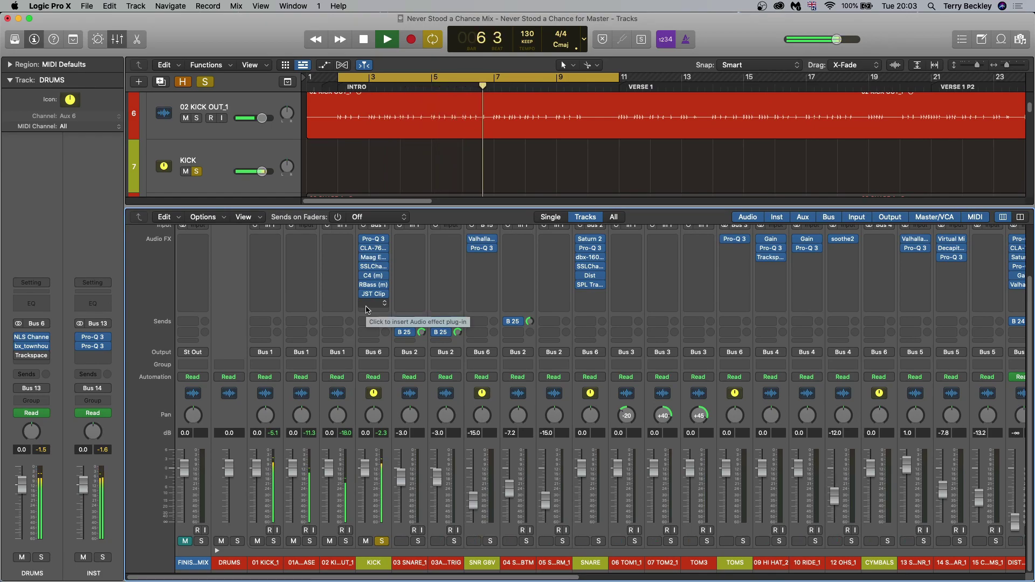
{"action": "key", "text": "space"}
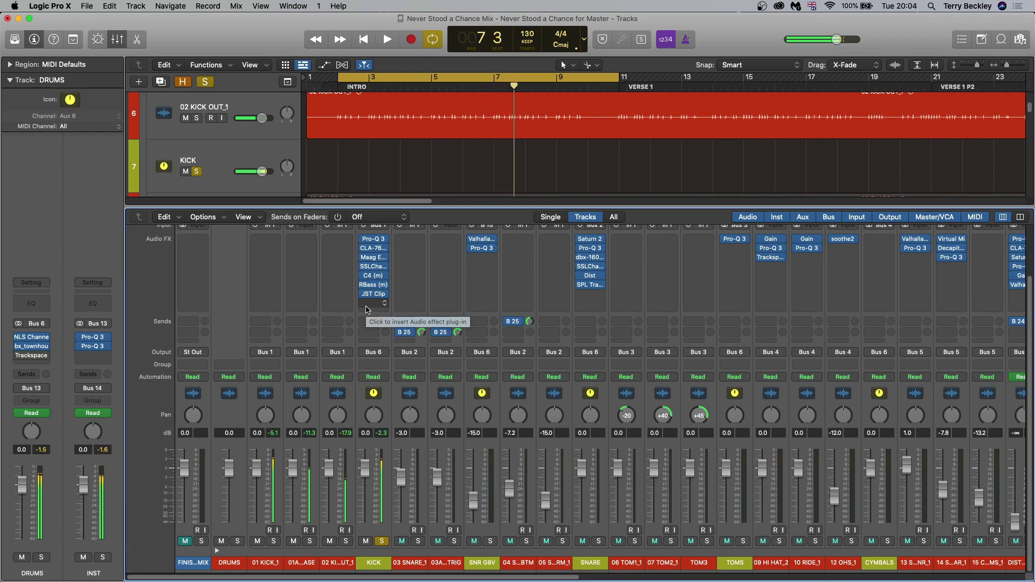
- Bypass all KICK bus plugins and mute the 02 KICK OUT and 01A KICK TRIG PHASE tracks
{"action": "left_click_drag", "start_coordinate": [362, 239], "coordinate": [362, 283]}
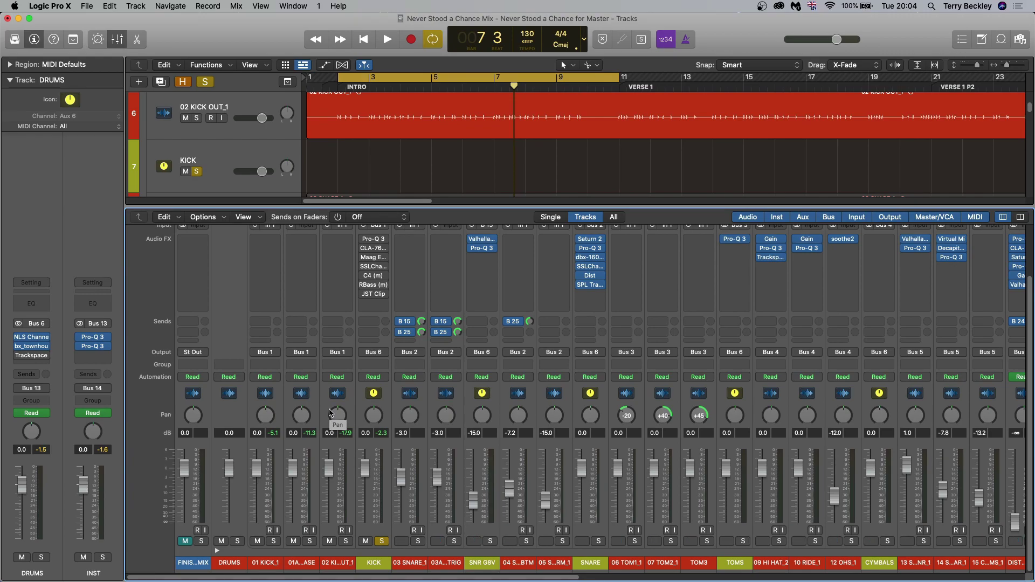
{"action": "left_click", "coordinate": [330, 541]}
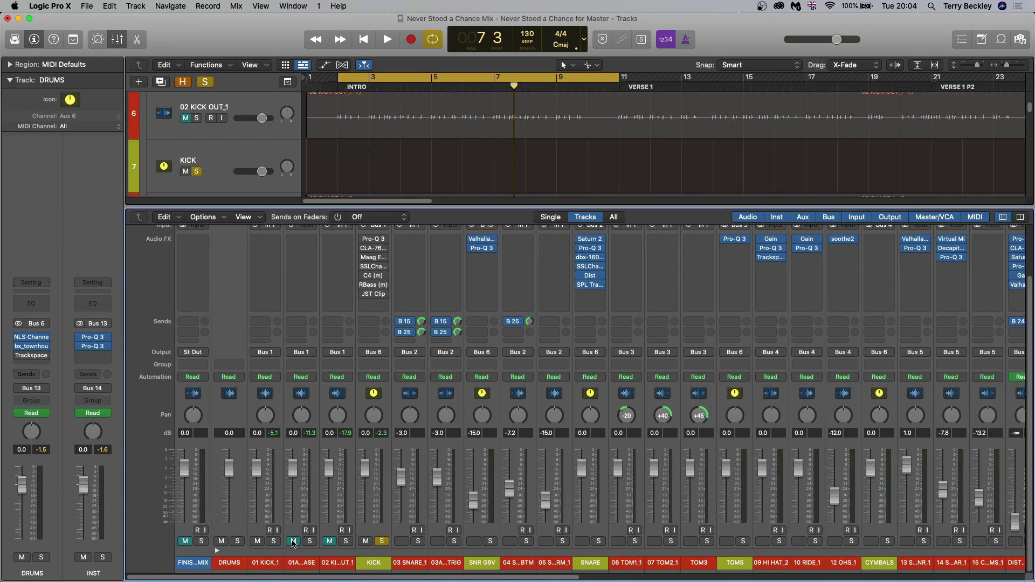
{"action": "left_click", "coordinate": [293, 541]}
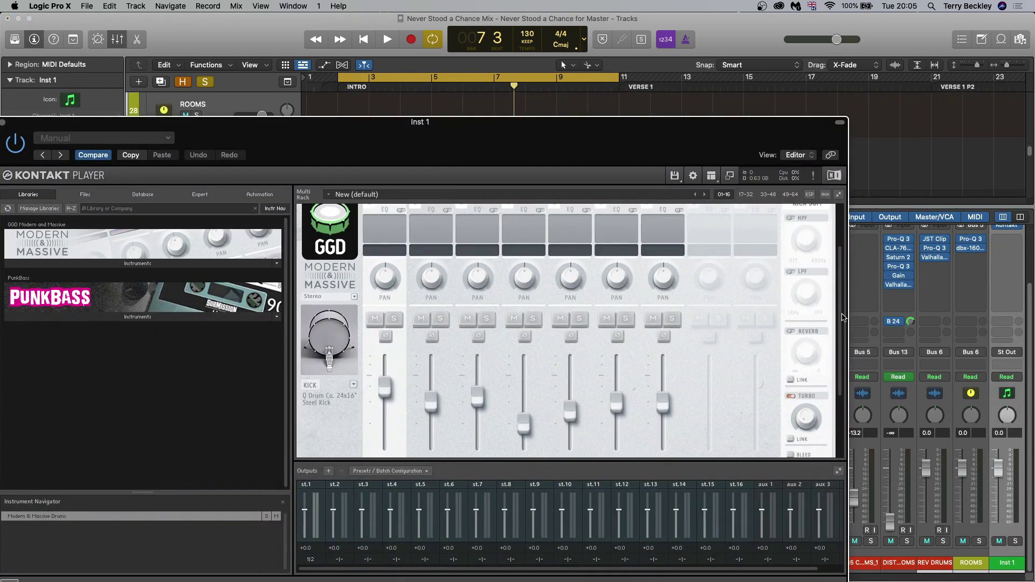
- Examine the available kick drums in the GGD Modern & Massive kit in Kontakt on Inst 1
{"action": "left_click", "coordinate": [354, 385]}
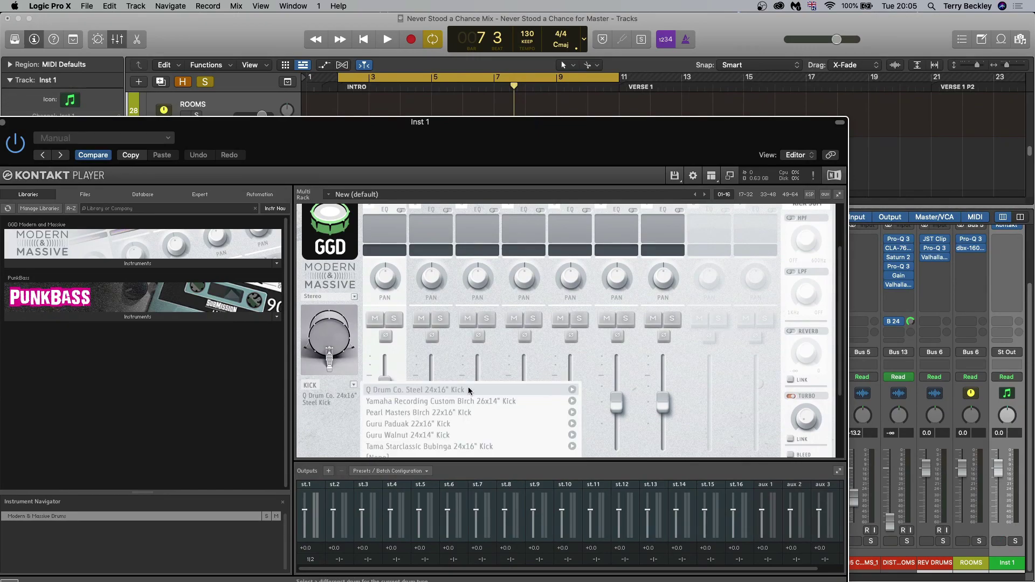
{"action": "left_click_drag", "start_coordinate": [840, 271], "coordinate": [840, 300]}
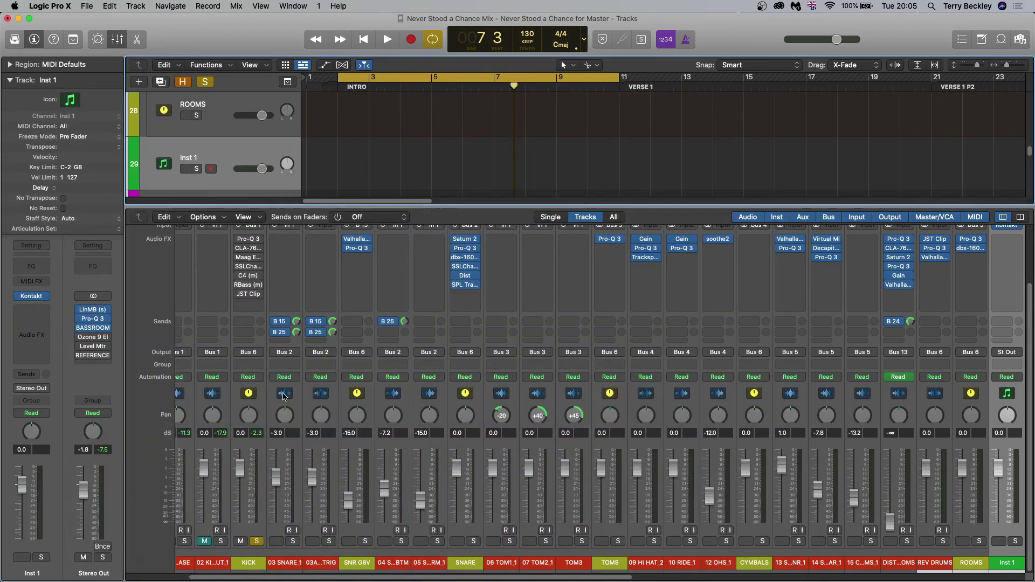
- Audition 01 KICK alone over the intro, unmute 02 KICK OUT, and play the two tracks together
{"action": "scroll", "coordinate": [284, 396], "scroll_direction": "left", "scroll_amount": 5}
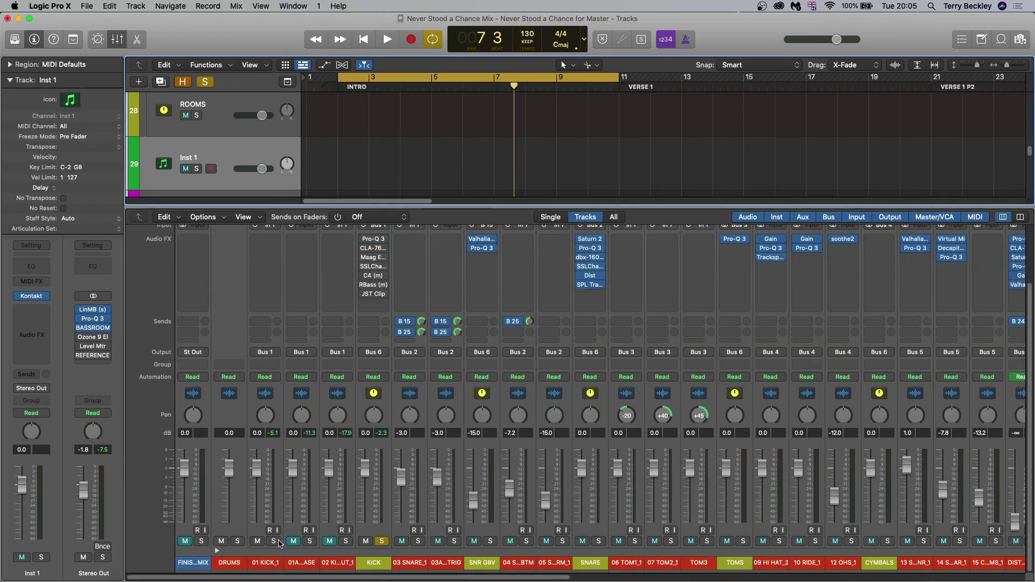
{"action": "key", "text": "space"}
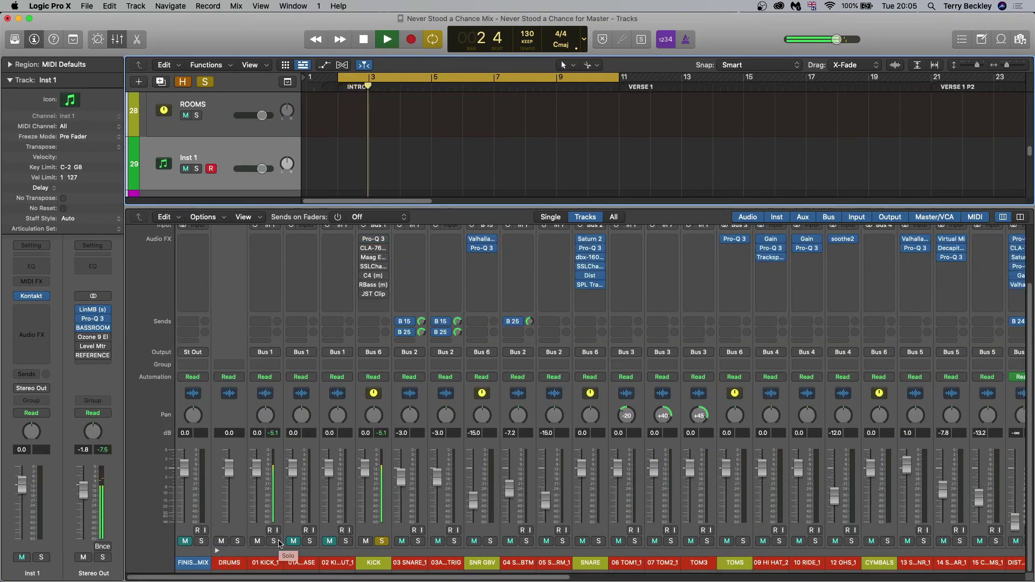
{"action": "key", "text": "space"}
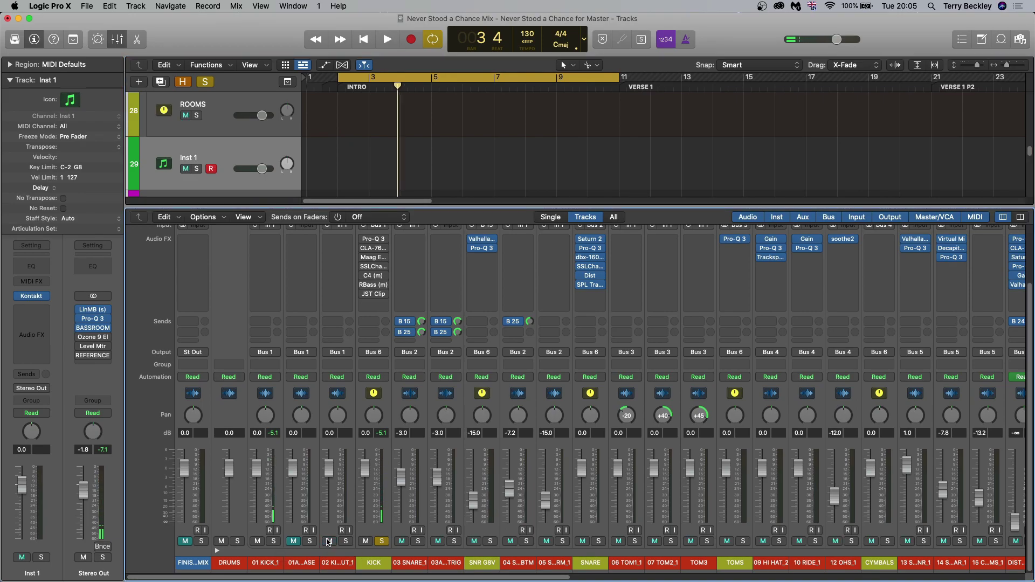
{"action": "key", "text": "space"}
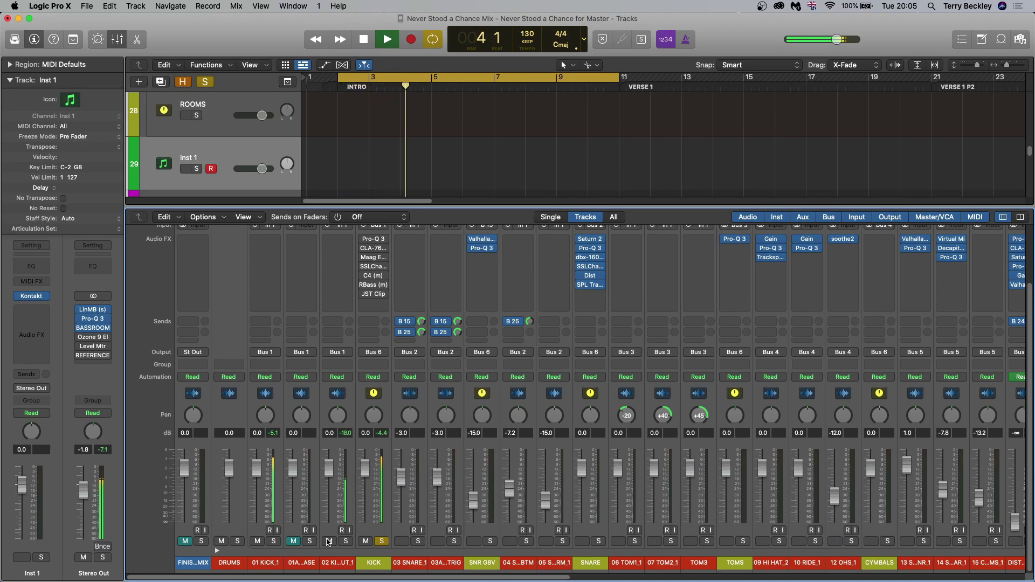
{"action": "key", "text": "space"}
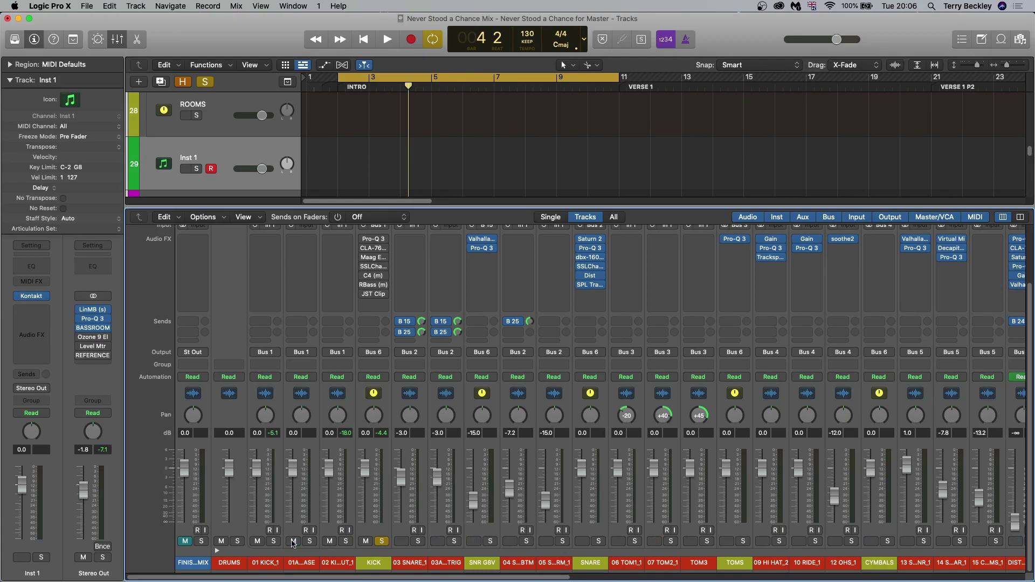
- Mute 01 KICK and 02 KICK OUT, play the soloed 01A KICK TRIG PHASE track over the intro, and stop
{"action": "left_click", "coordinate": [258, 541]}
{"action": "key", "text": "space"}
{"action": "left_click", "coordinate": [329, 541]}
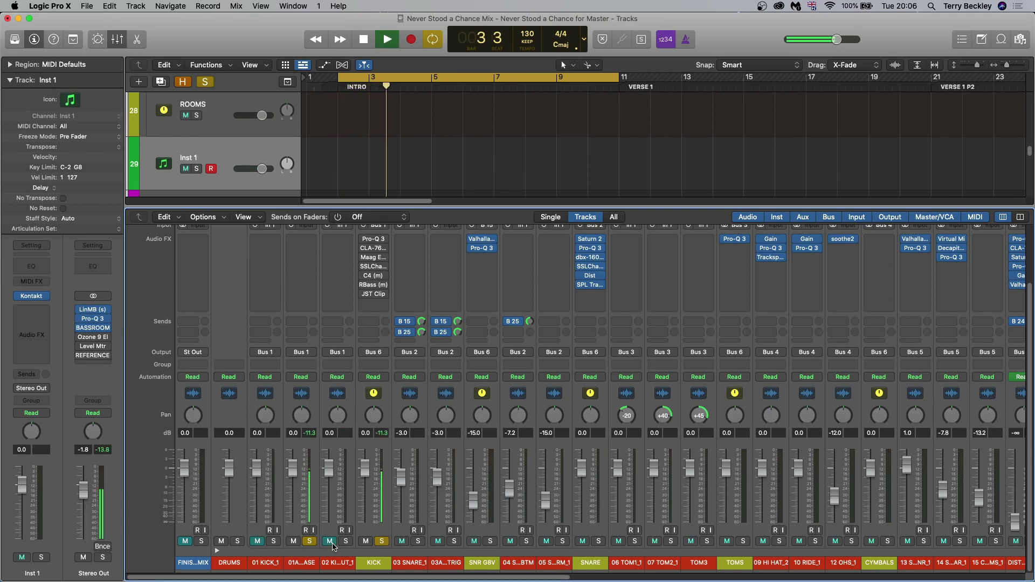
{"action": "key", "text": "space"}
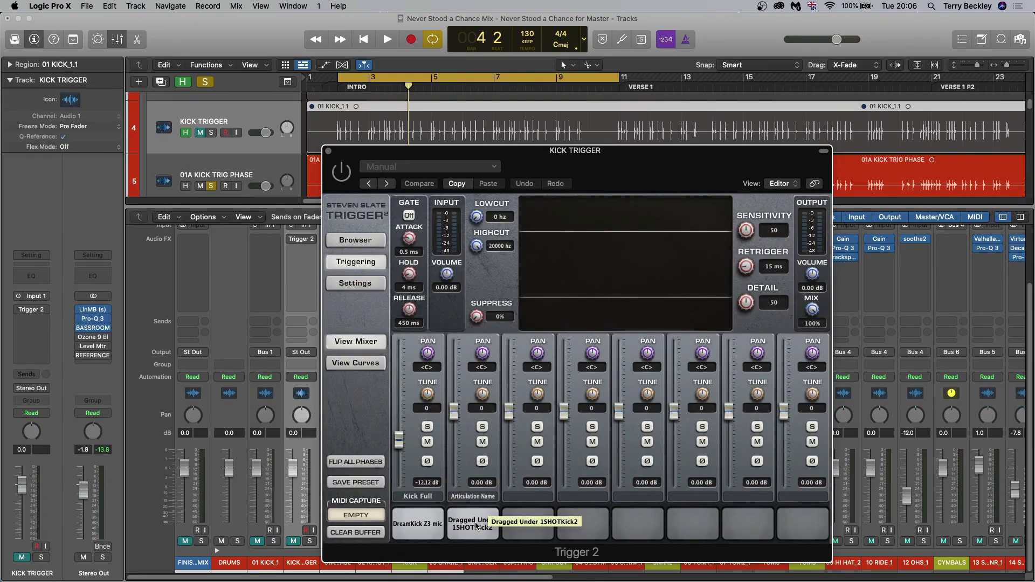
- Turn on Trigger 2 on KICK TRIGGER and audition the DreamKick Z3 mic and Dragged Under 1SHOTKick2 samples, each soloed during playback
{"action": "left_click", "coordinate": [30, 311]}
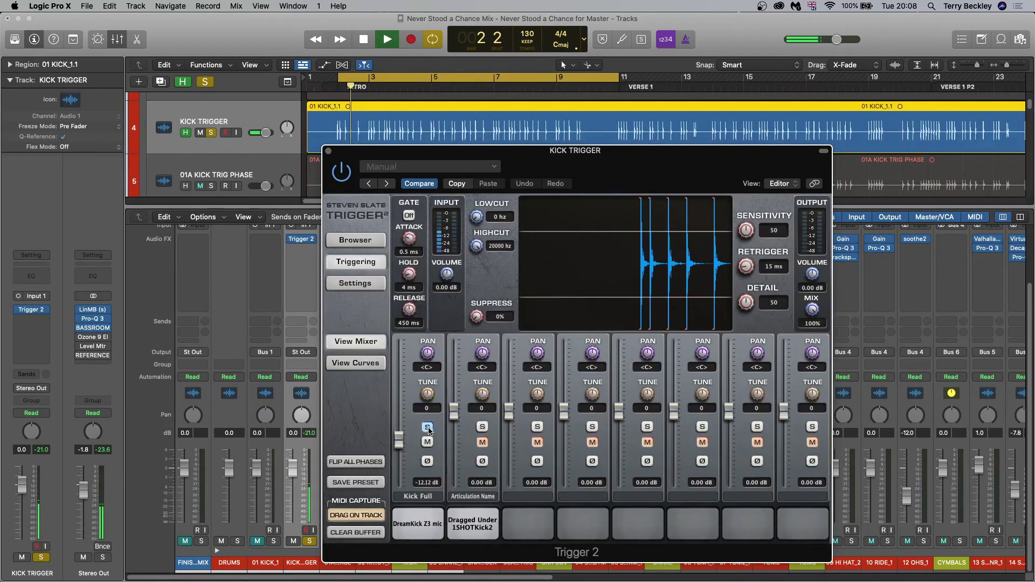
{"action": "key", "text": "space"}
{"action": "left_click", "coordinate": [429, 430]}
{"action": "left_click", "coordinate": [483, 429]}
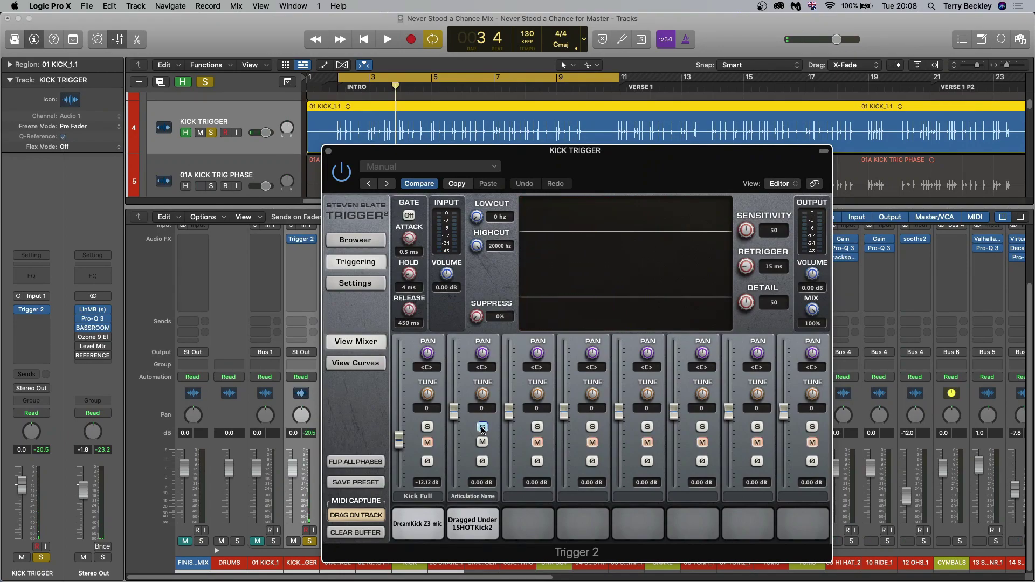
{"action": "key", "text": "space"}
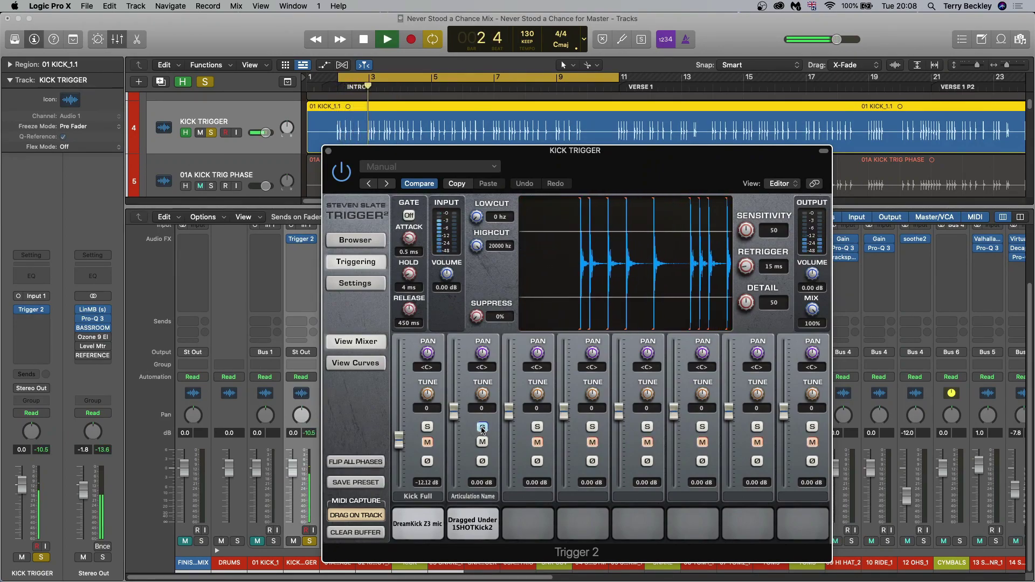
- Solo the DreamKick Z3 sample together with Dragged Under 1SHOTKick2 during playback, stop, and close Trigger 2
{"action": "left_click", "coordinate": [427, 427]}
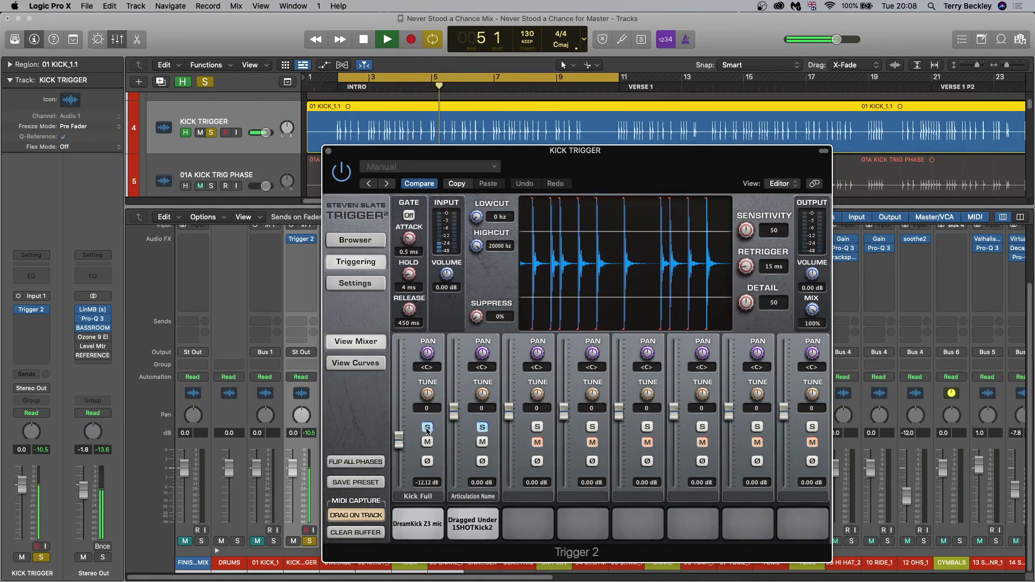
{"action": "key", "text": "space"}
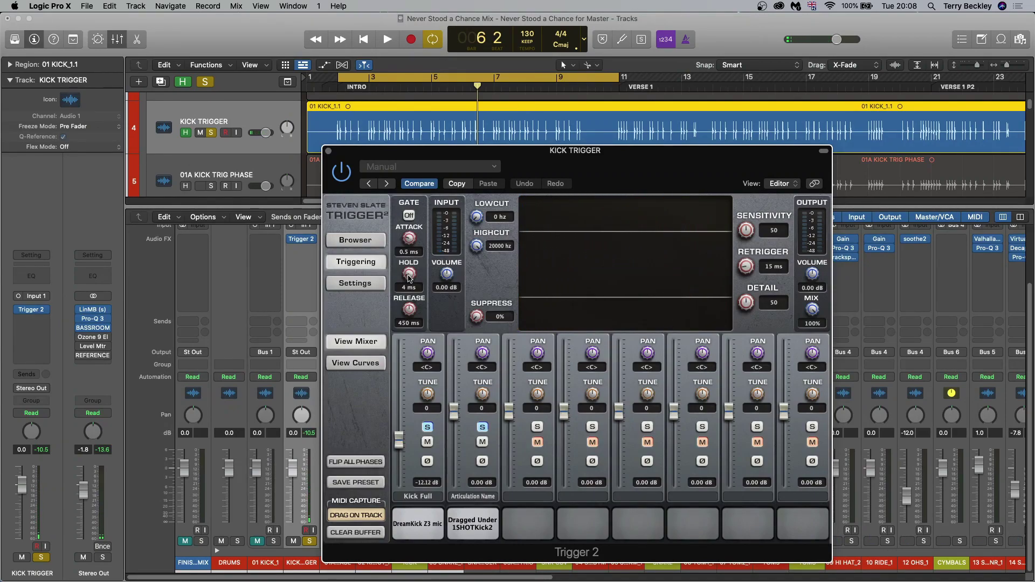
{"action": "left_click", "coordinate": [329, 151]}
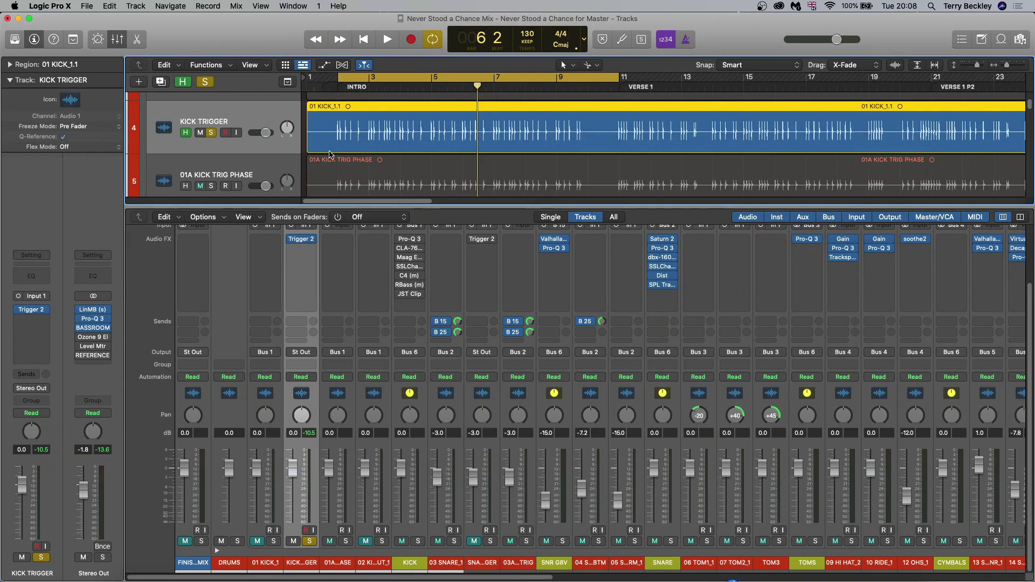